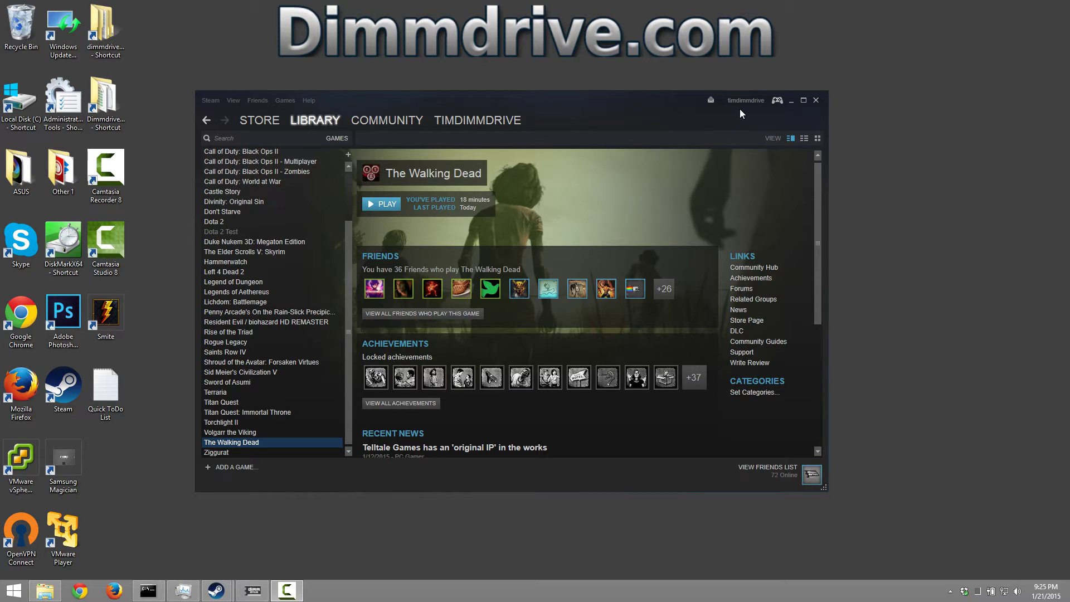
- Tick and submit the whole Pack folder in The Walking Dead's file configuration, sizing it to 3.0 GB
click(791, 102)
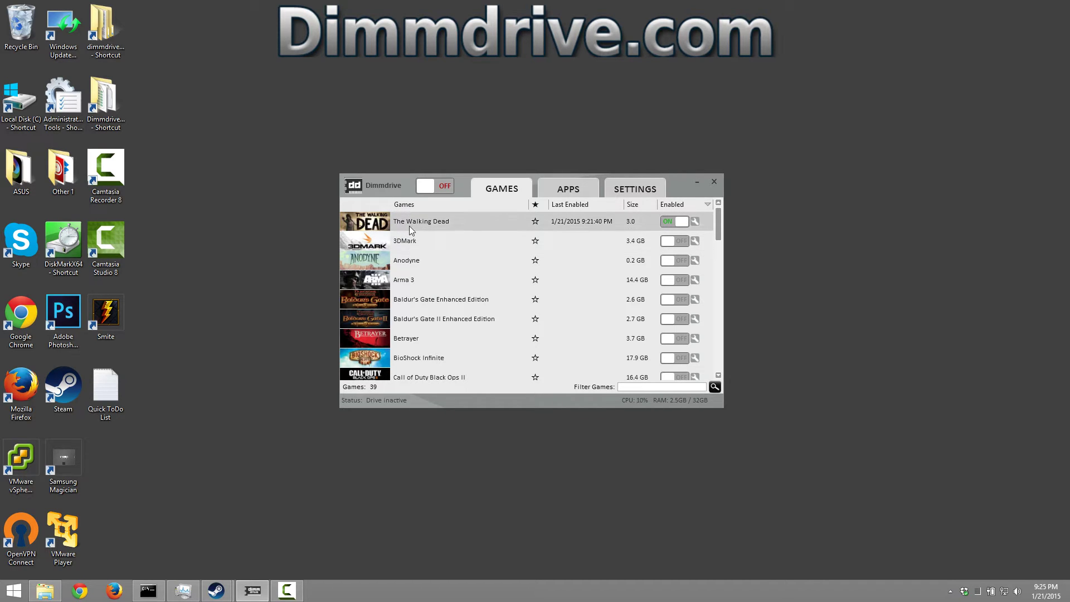
click(694, 223)
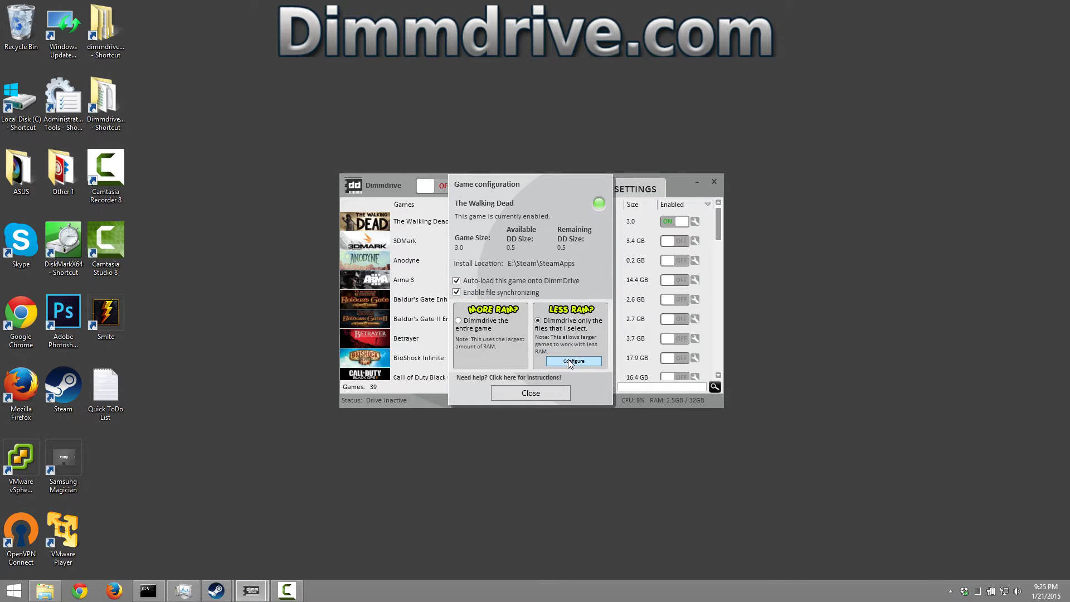
click(570, 361)
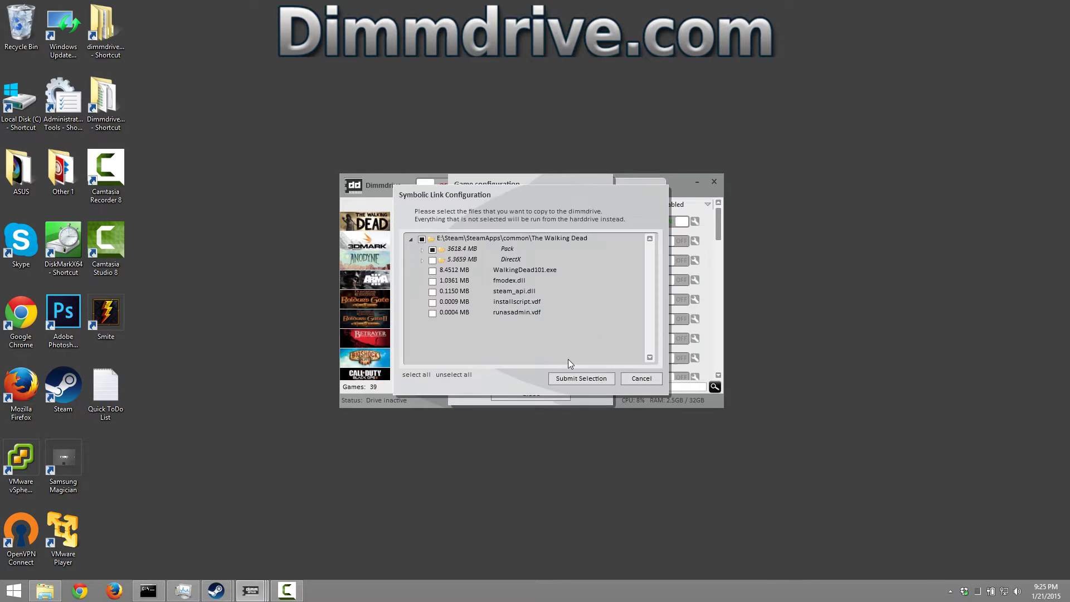
click(422, 251)
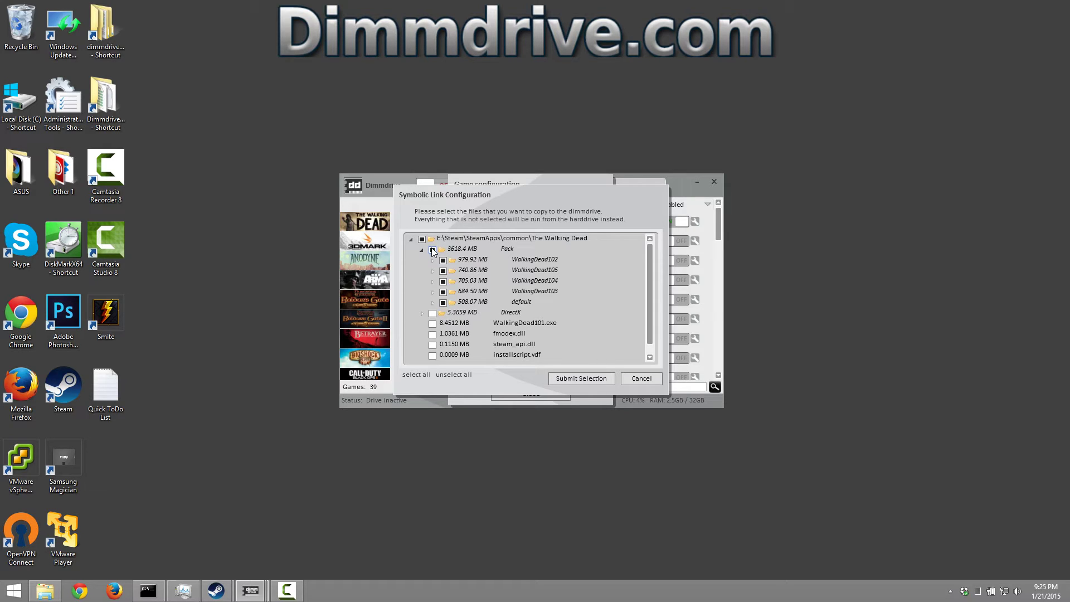
click(433, 251)
click(581, 379)
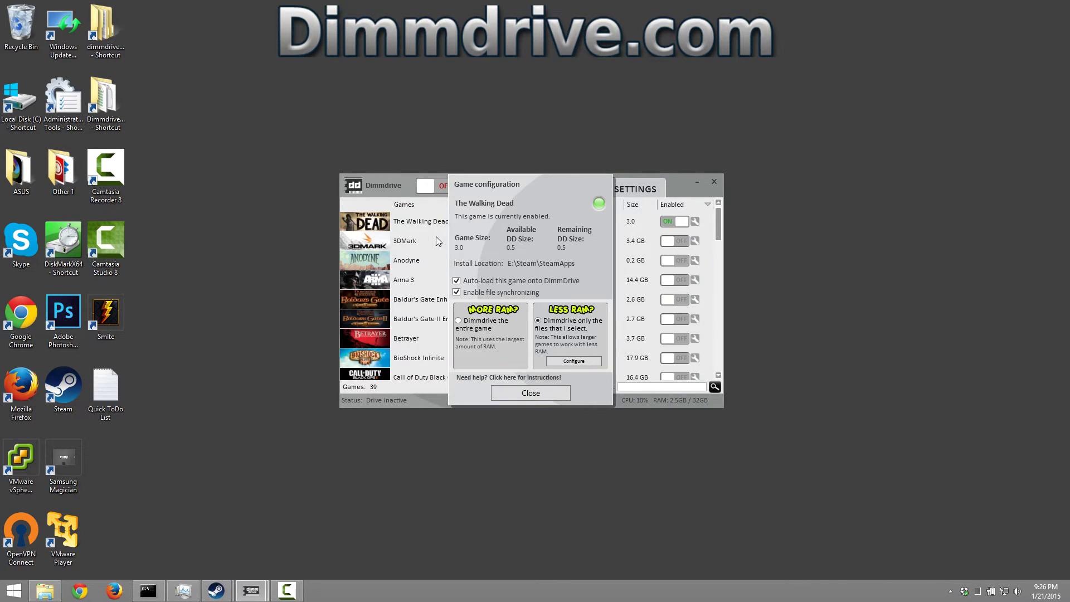
- Check the RAM drive size in Settings, then switch Dimmdrive's main toggle on to copy the files
click(533, 395)
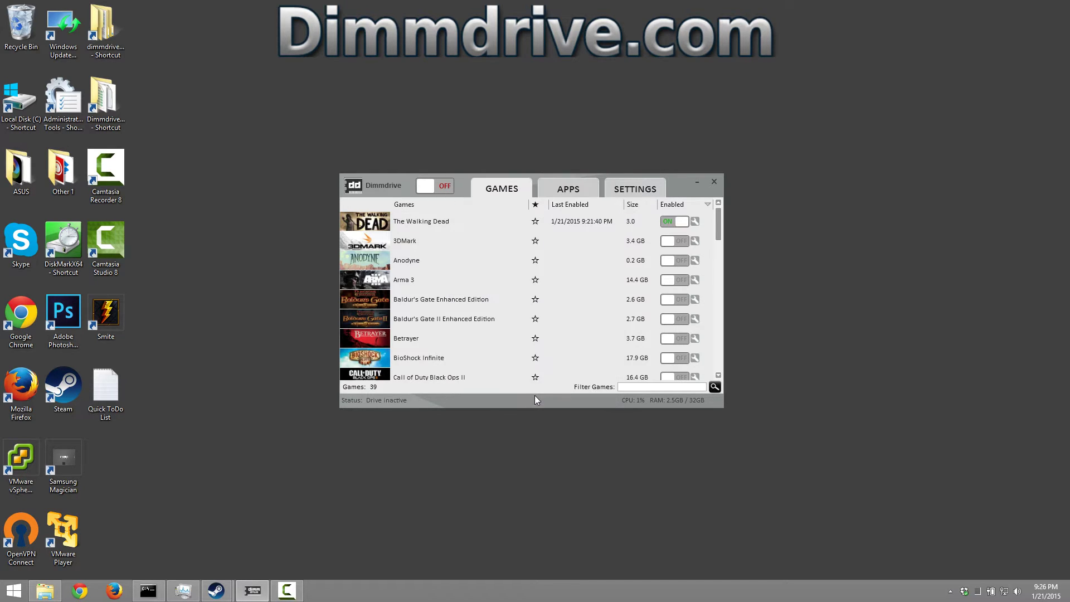
click(627, 191)
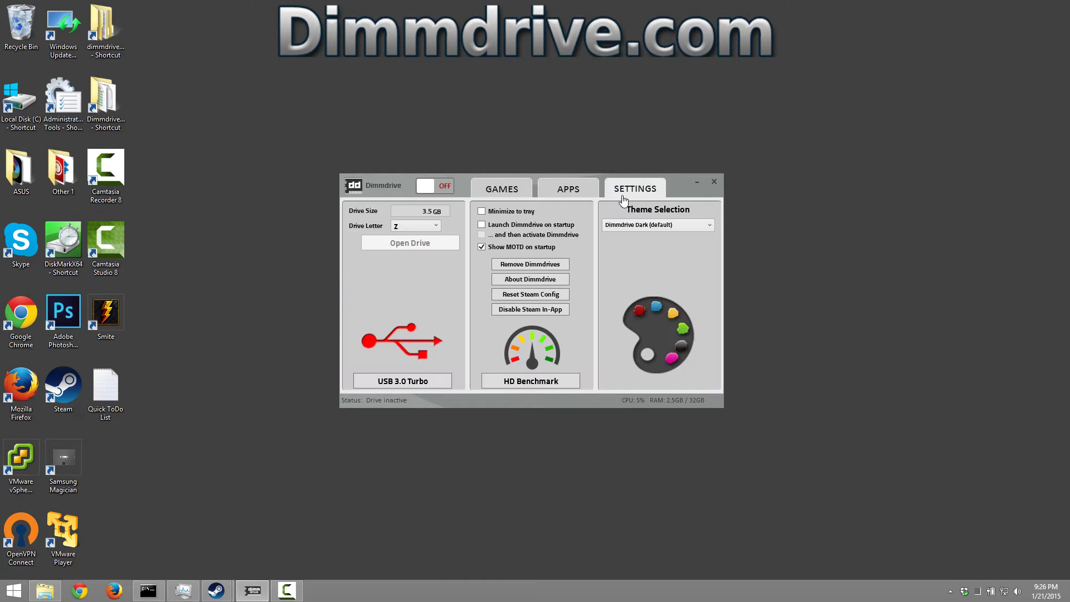
click(416, 211)
click(511, 190)
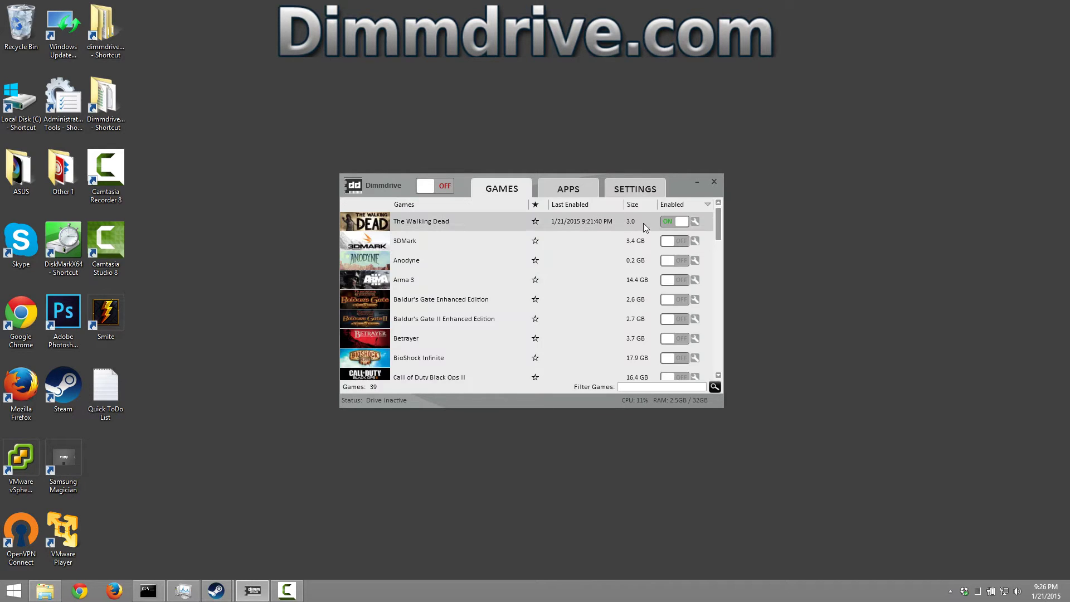
click(675, 224)
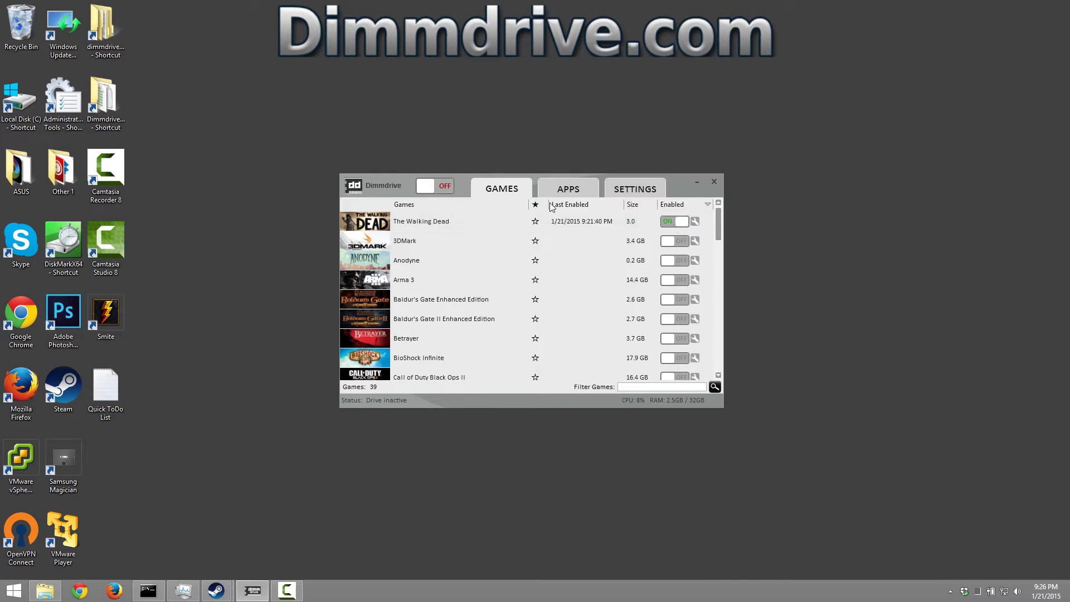
click(435, 190)
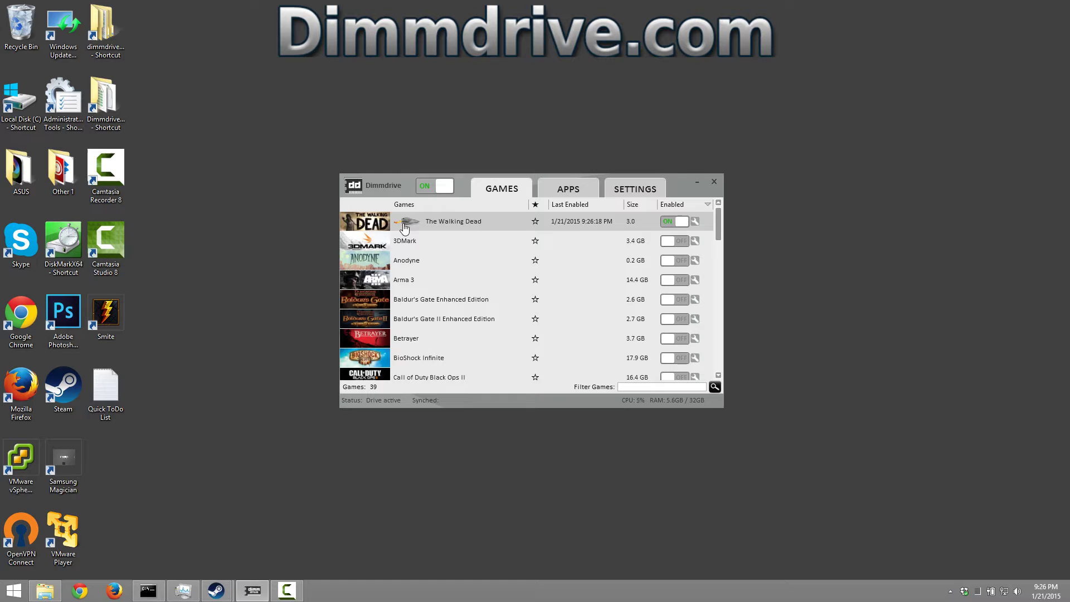
- Launch Steam and browse The Walking Dead's local files from its Properties, opening the E: install folder
double_click(76, 389)
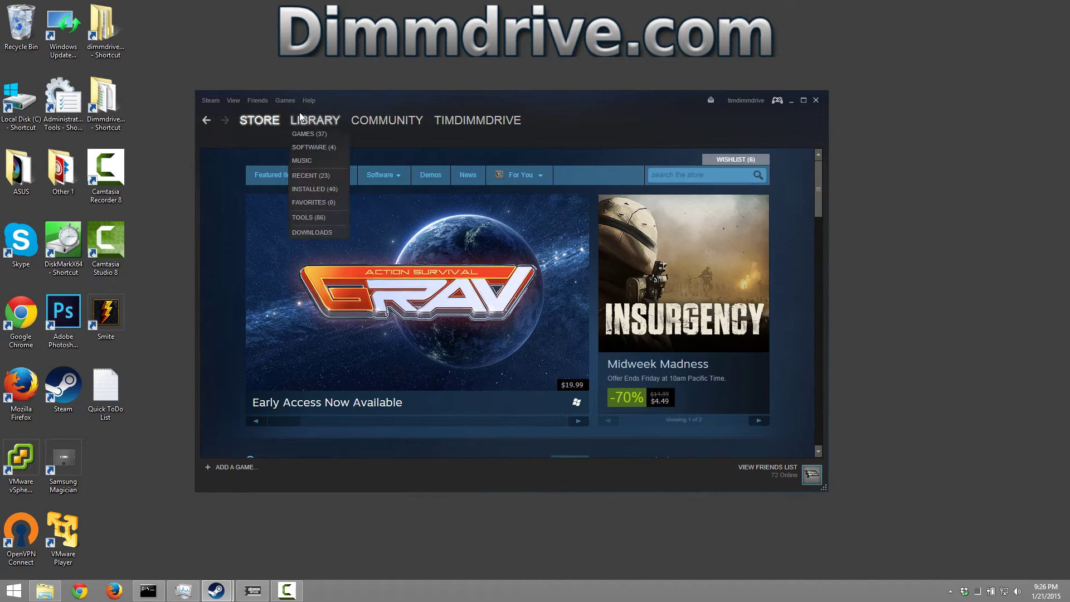
click(304, 135)
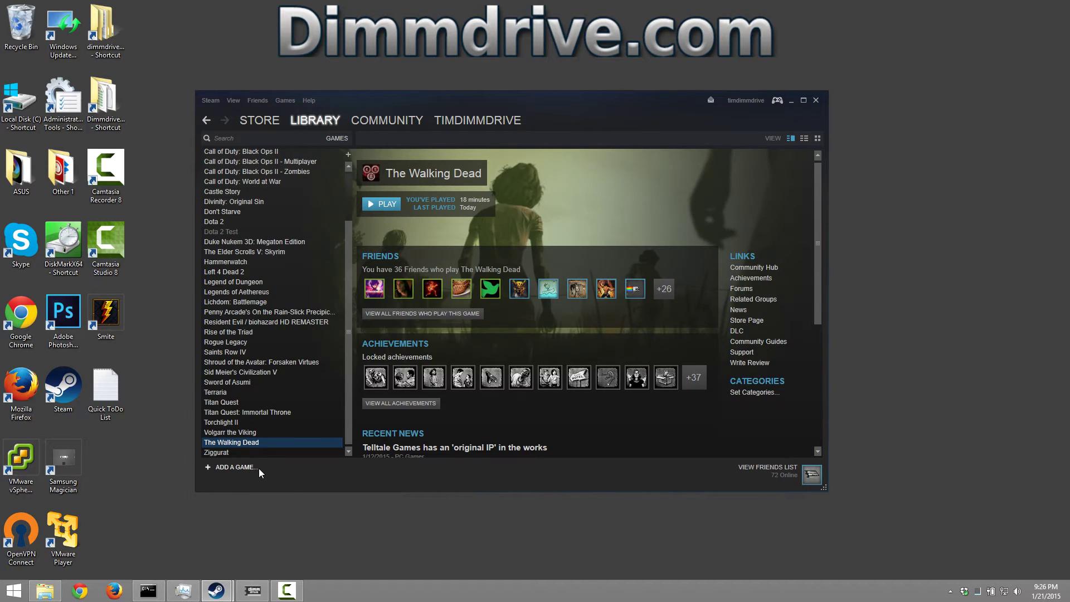
right_click(258, 443)
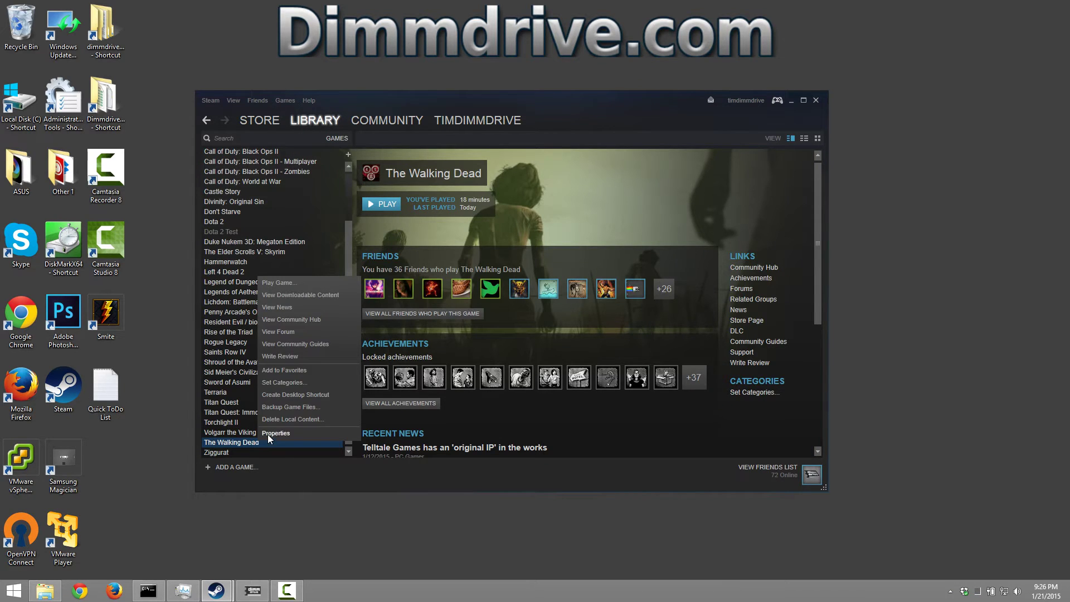
click(269, 433)
click(503, 148)
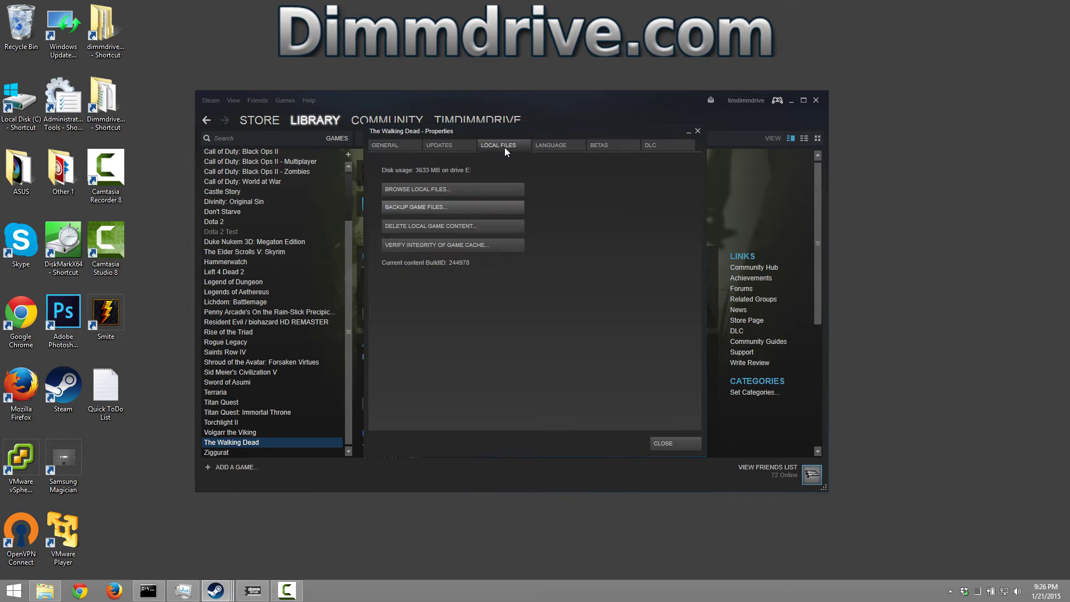
click(424, 190)
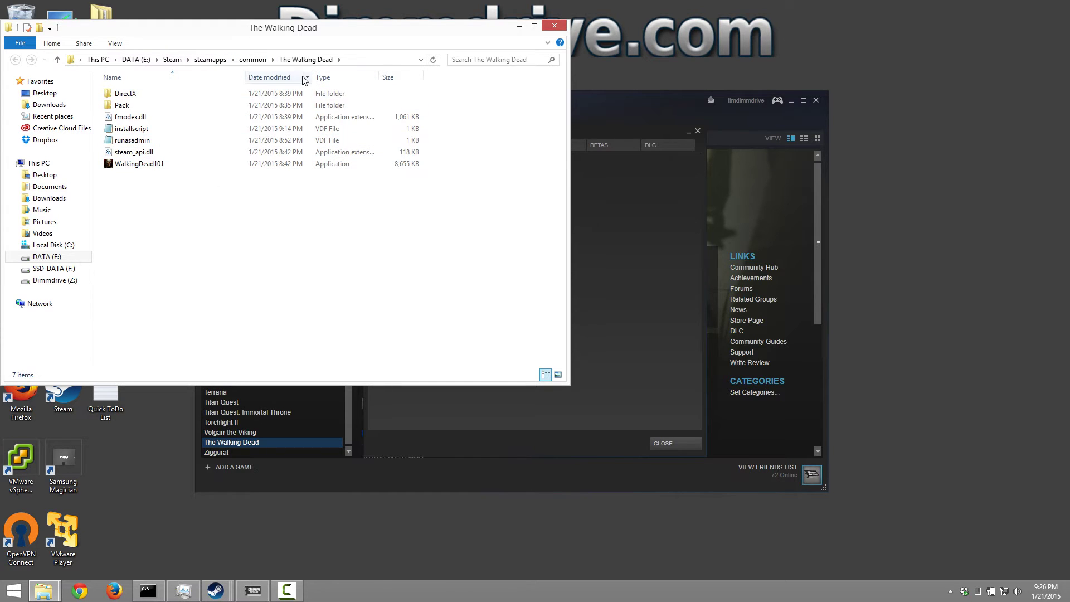
- Open Pack\WalkingDead102 and widen the Name column to read the .symlink file names
double_click(120, 106)
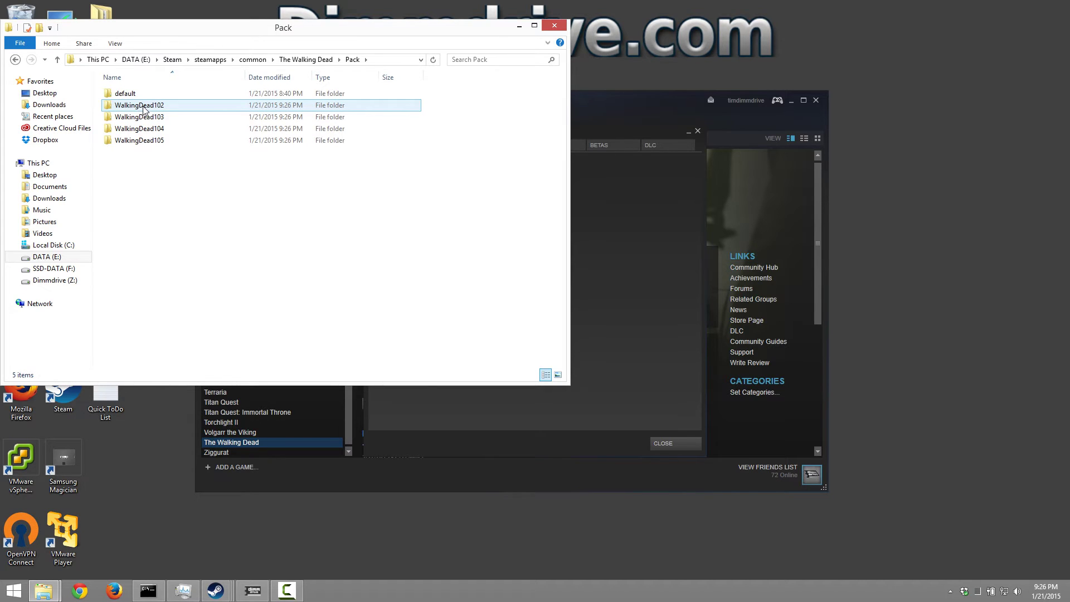
double_click(143, 106)
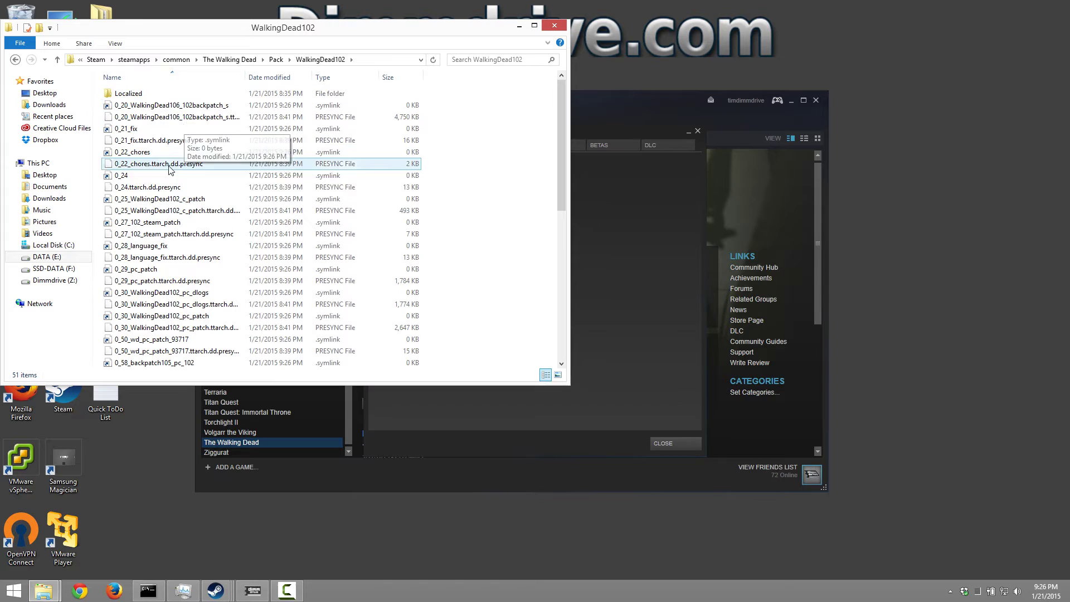
drag(246, 77, 297, 78)
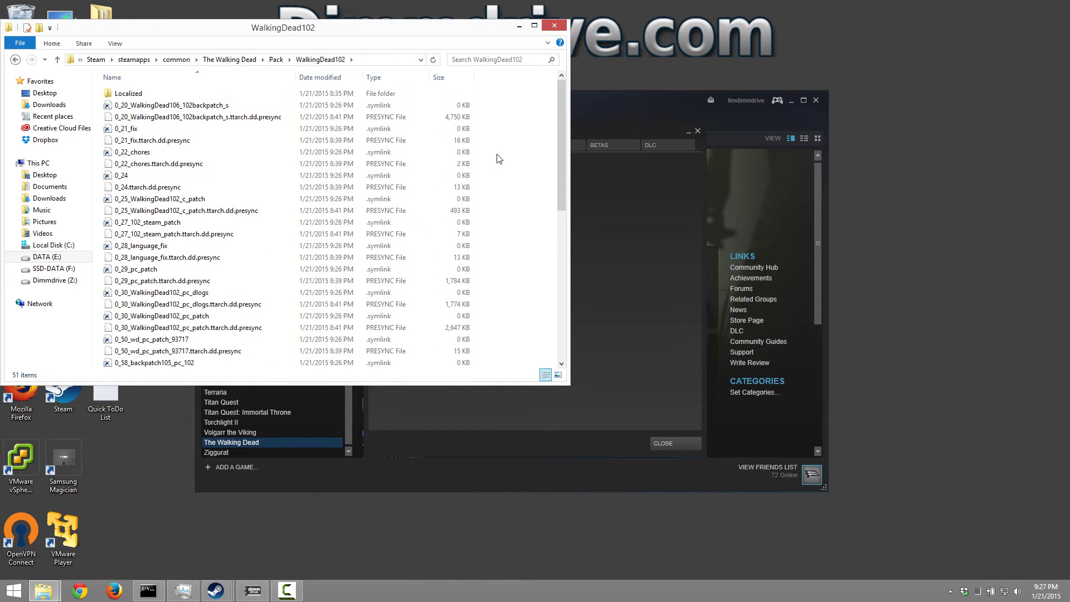
drag(560, 121, 551, 278)
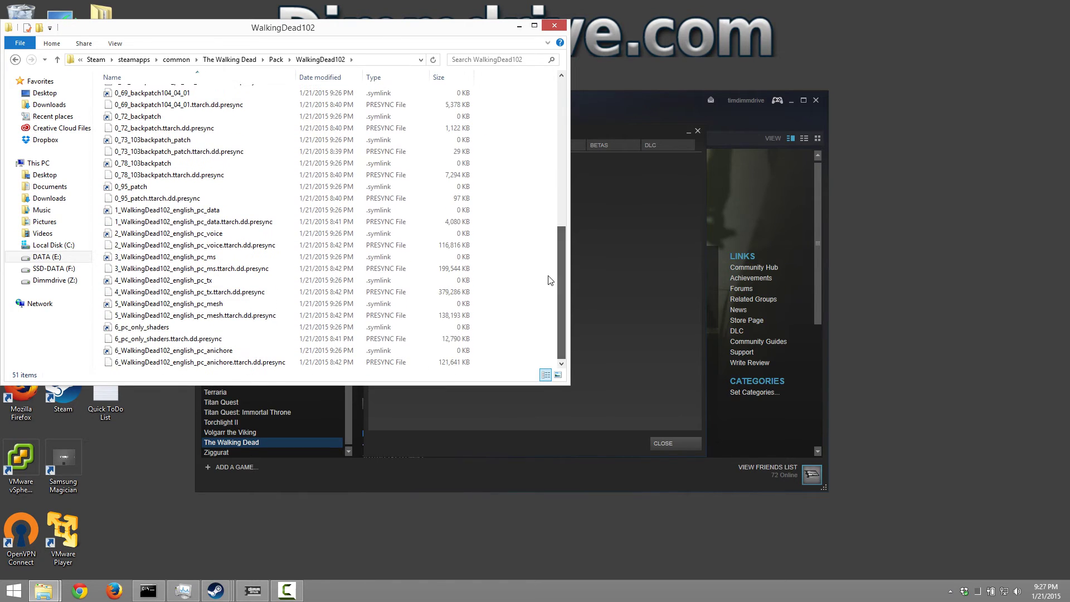
- View the 4_WalkingDead102_english_pc_tx link's properties to read its Z: target
right_click(196, 286)
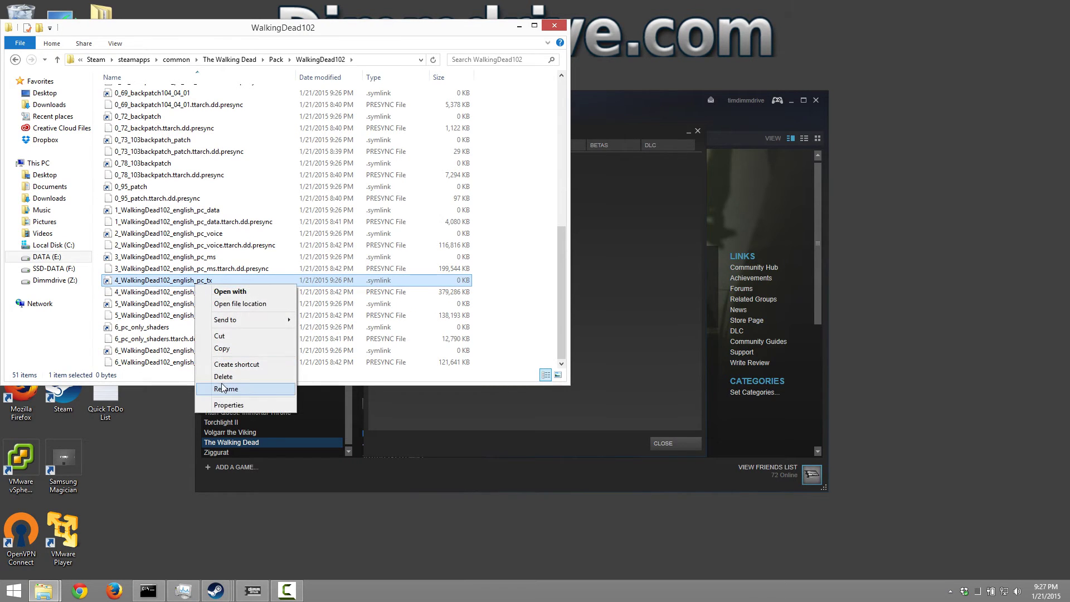
click(220, 406)
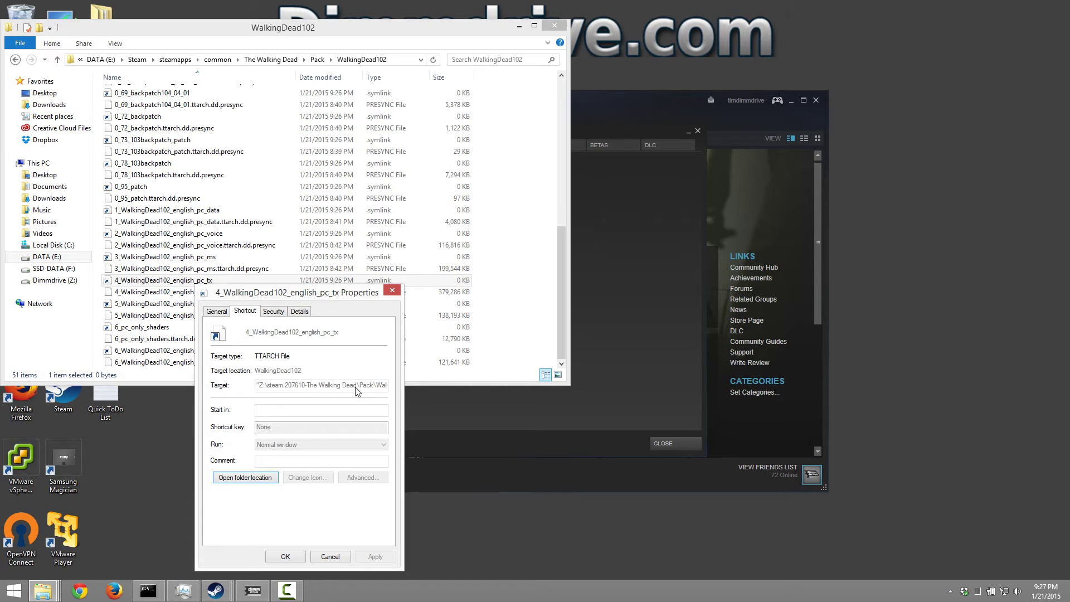
click(393, 290)
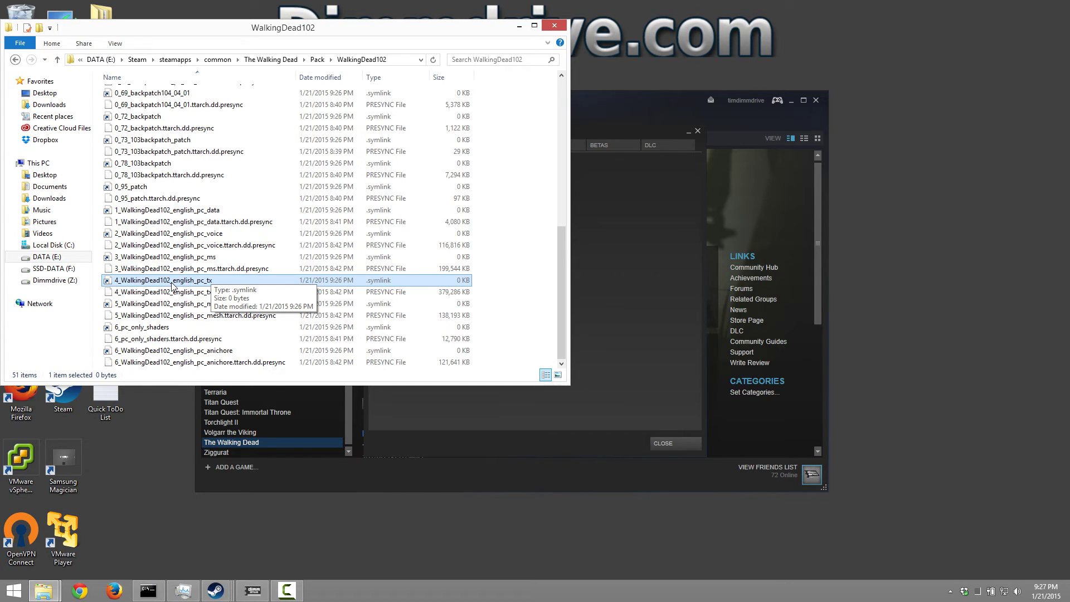
- Try opening the link, dismiss the app chooser, and recheck its target path in Properties
double_click(173, 285)
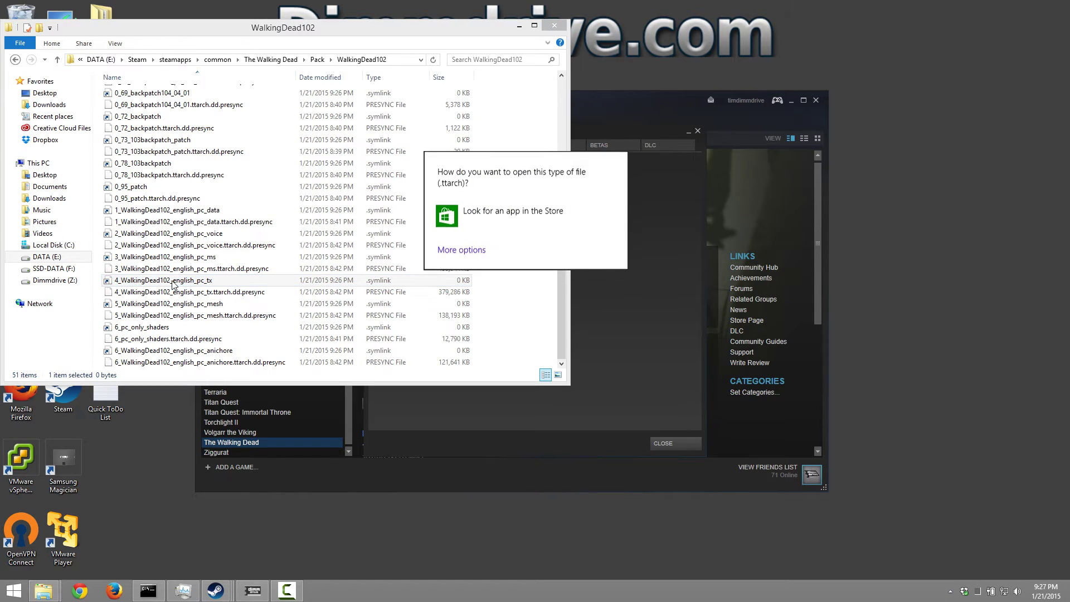
click(452, 40)
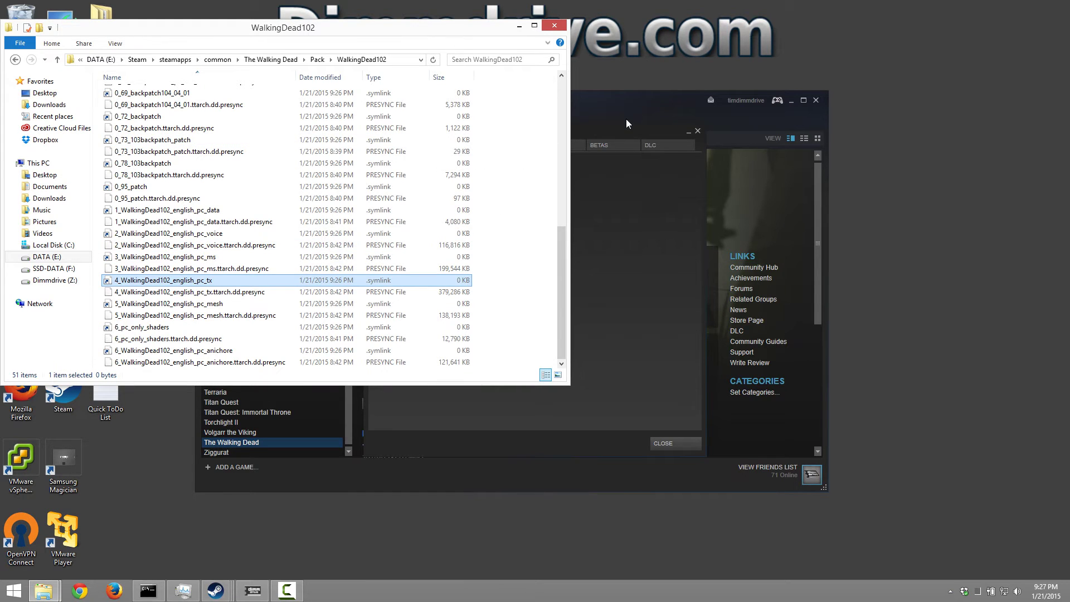
right_click(133, 280)
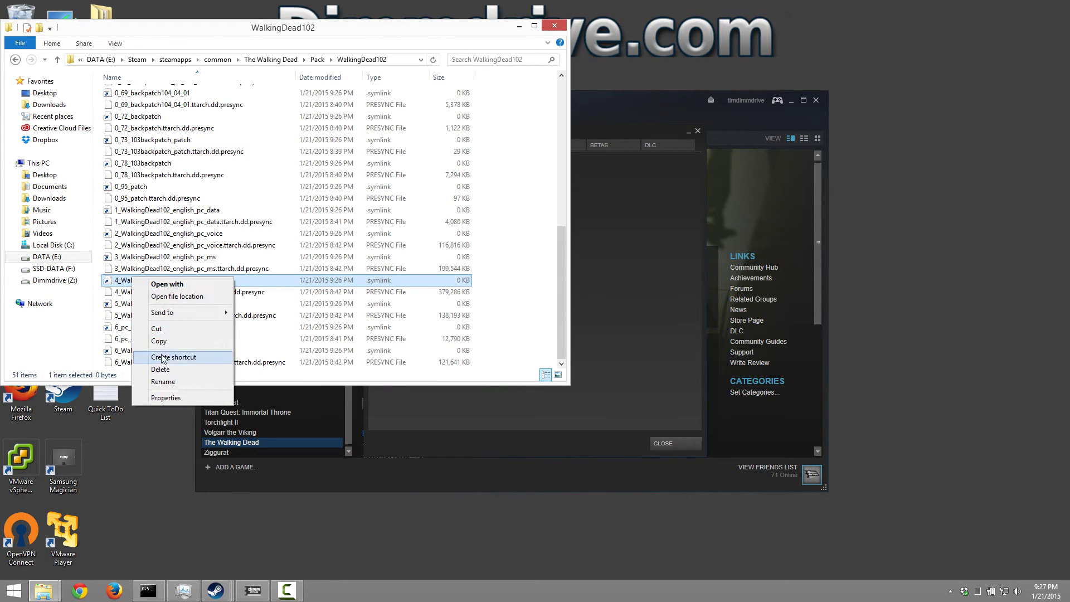
click(166, 398)
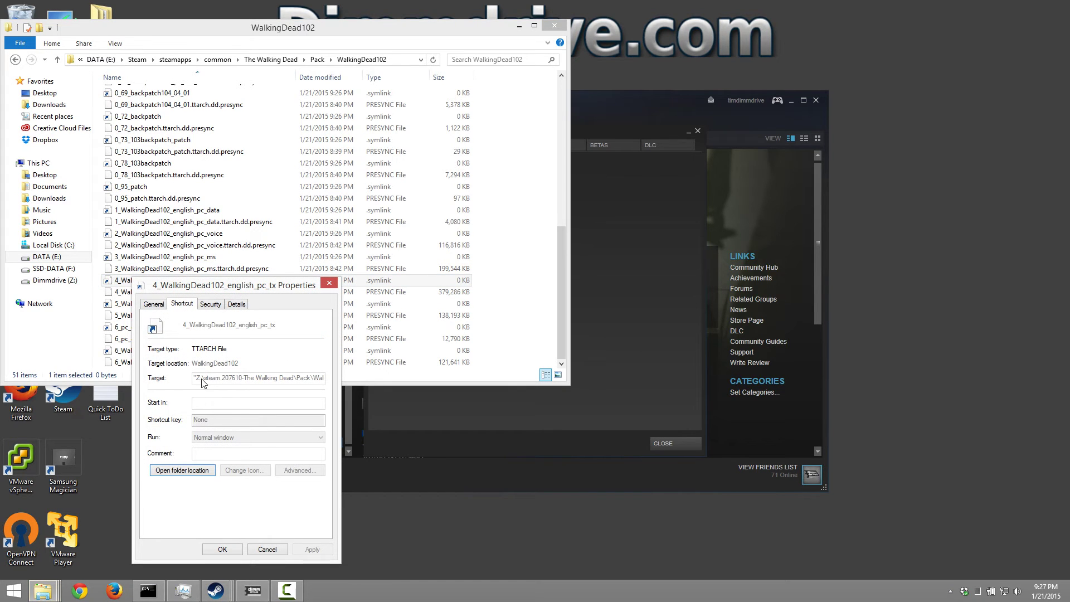
click(329, 283)
- Close the WalkingDead102 window and Steam's game properties, then show Dimmdrive's drive settings
click(554, 25)
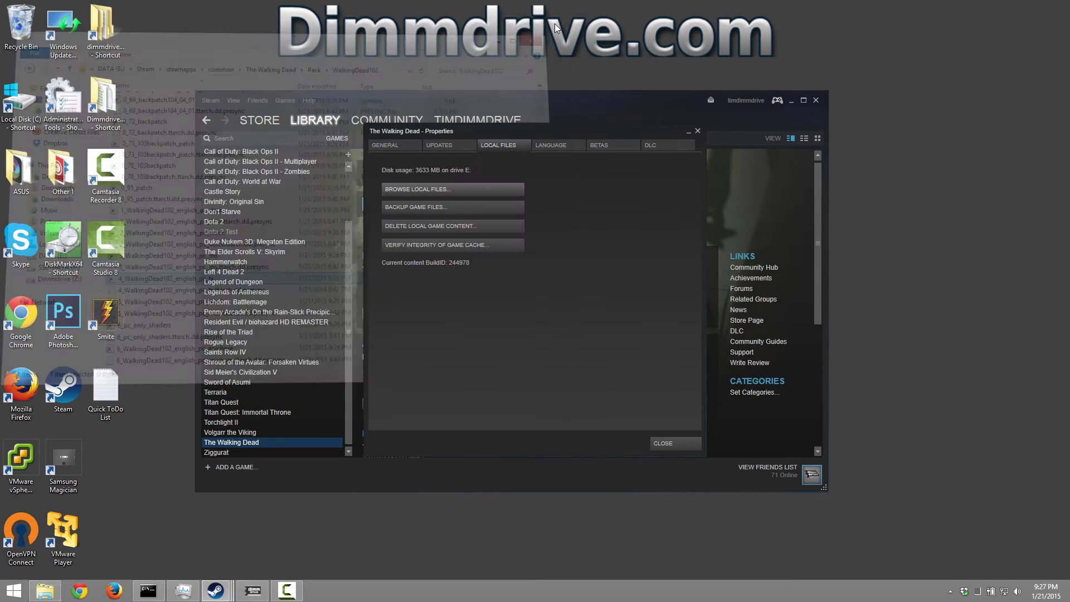
click(663, 444)
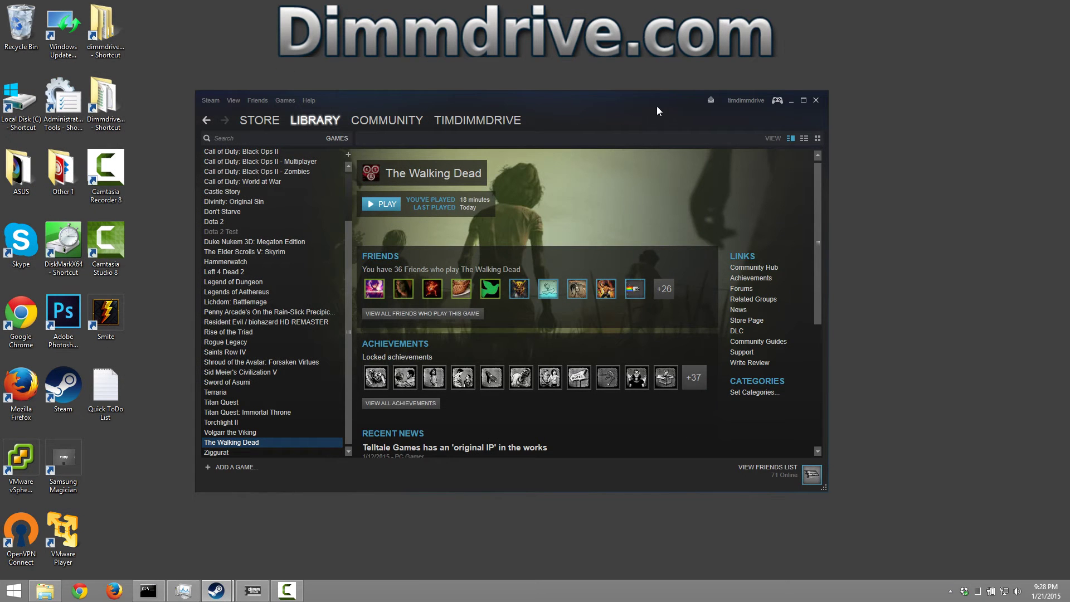
drag(656, 109, 662, 363)
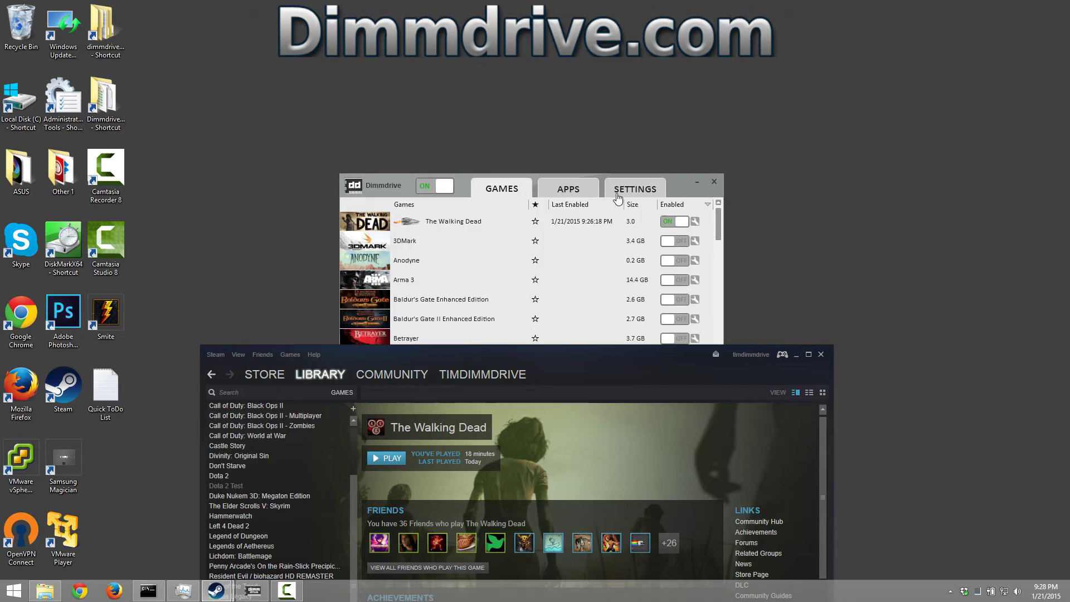
click(618, 194)
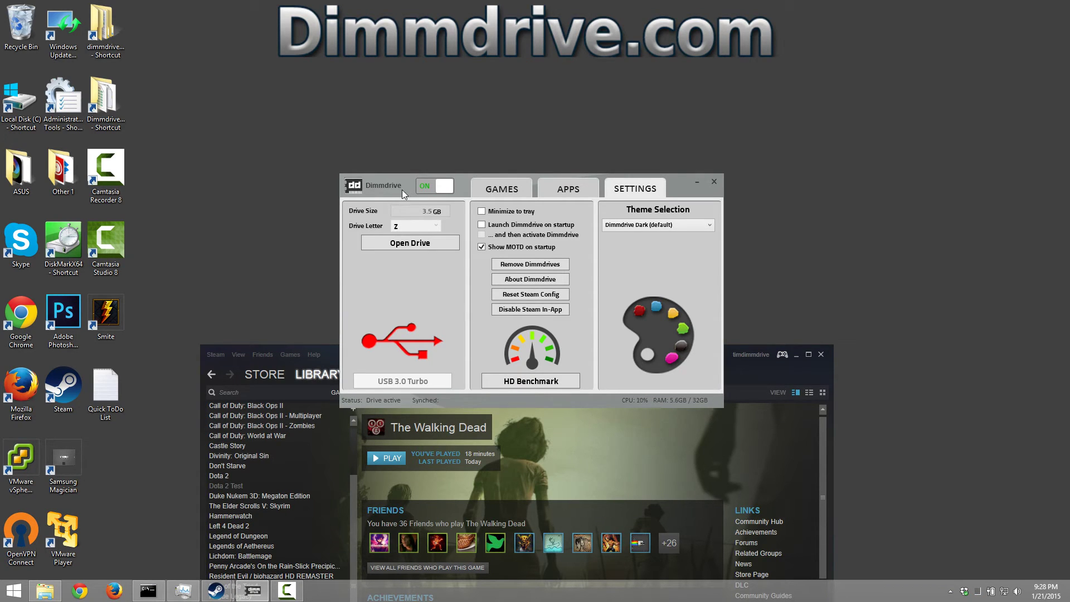
- Open Z:\steam.207610-The Walking Dead\Pack\WalkingDead102 and widen the Name column over its TTARCH files
click(411, 244)
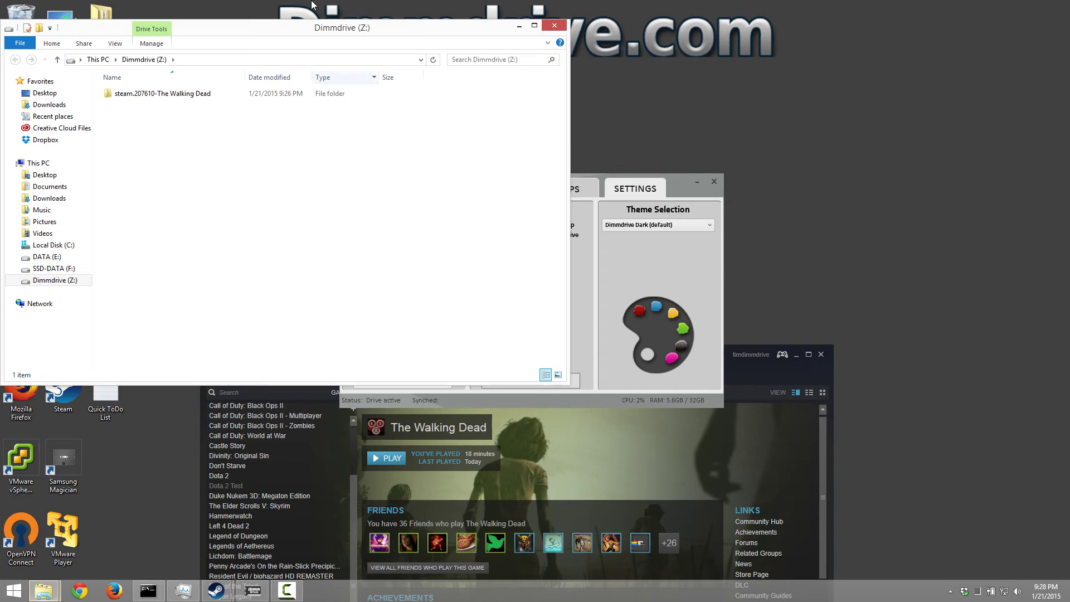
drag(289, 38, 523, 87)
click(346, 147)
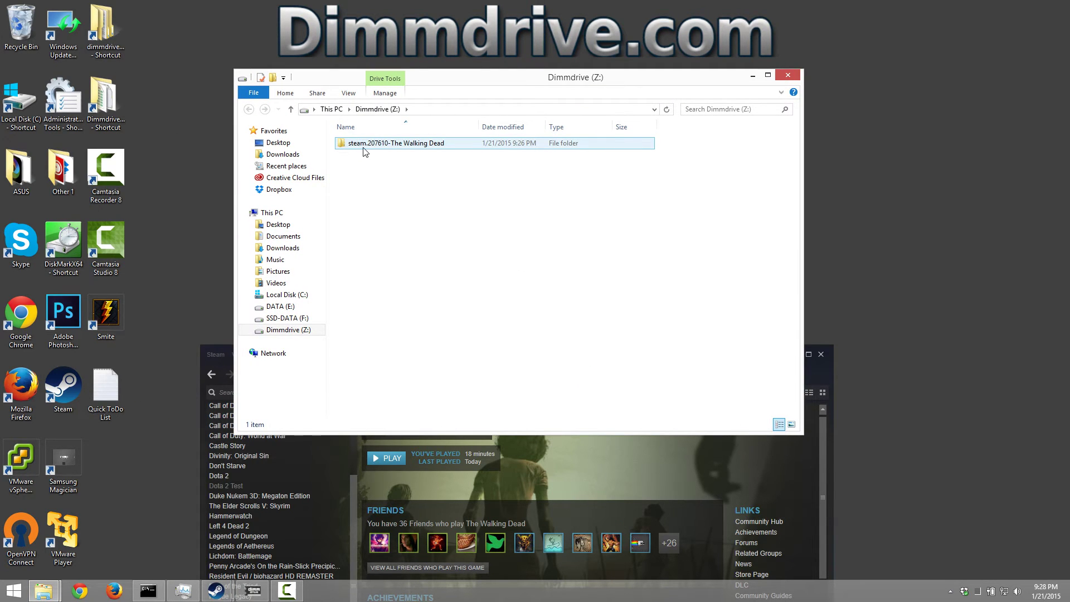
click(407, 147)
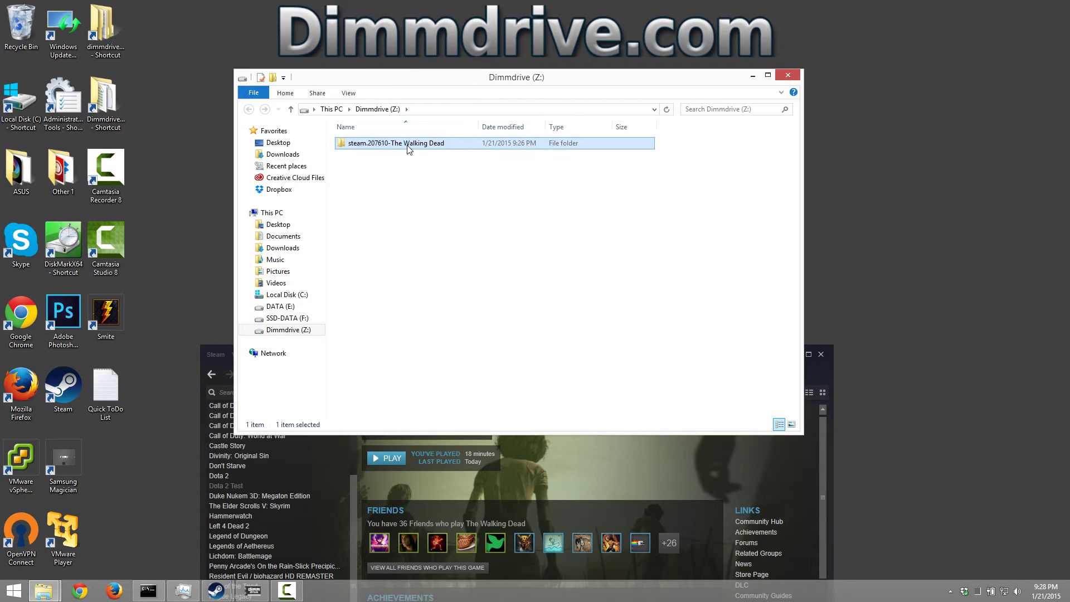
double_click(407, 147)
double_click(408, 147)
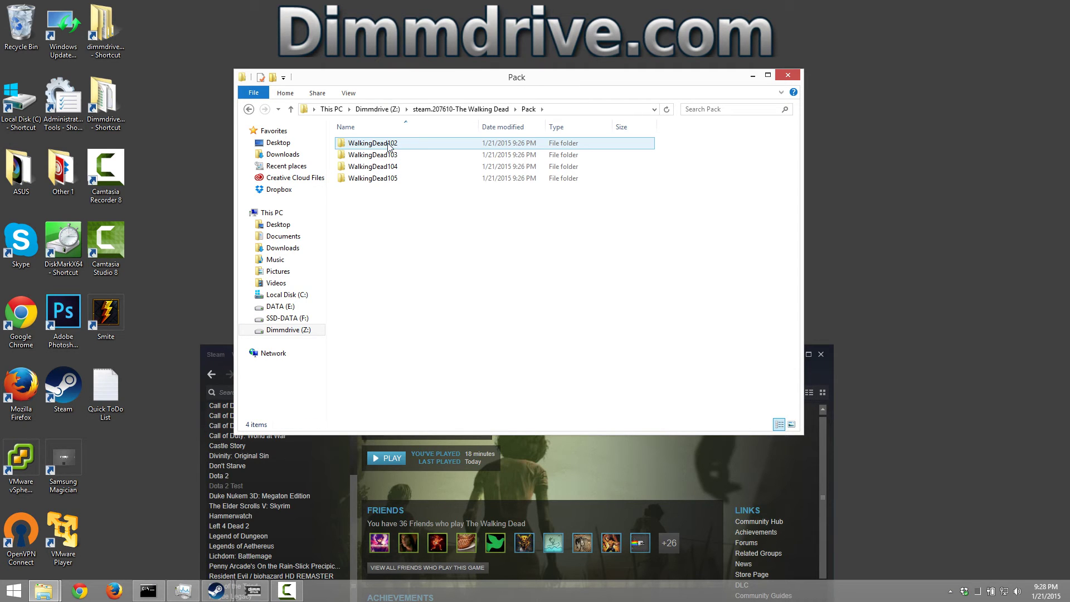
double_click(385, 147)
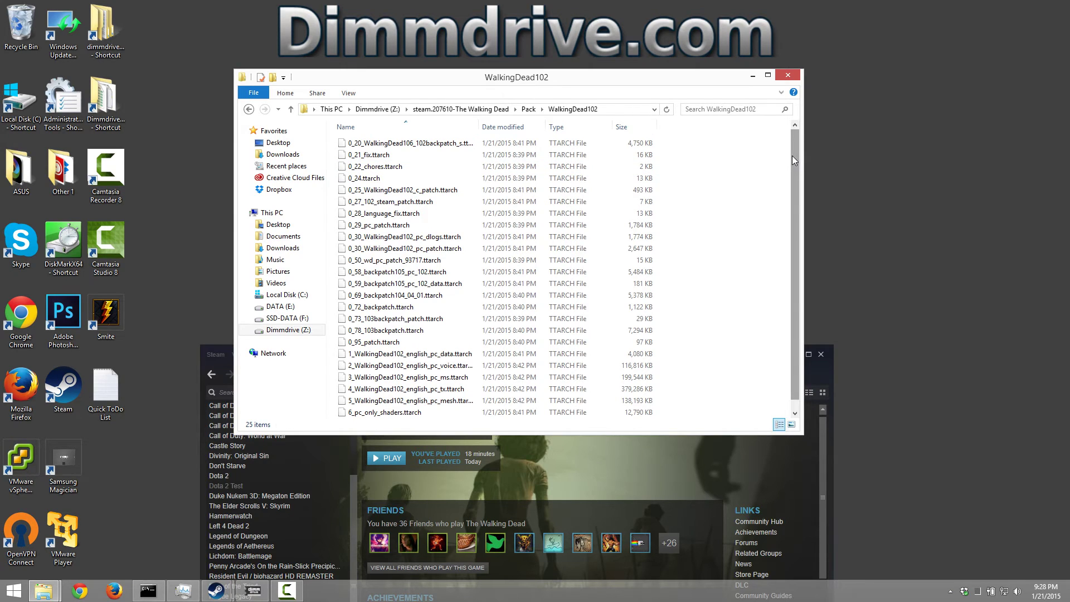
scroll(794, 160, down, 1)
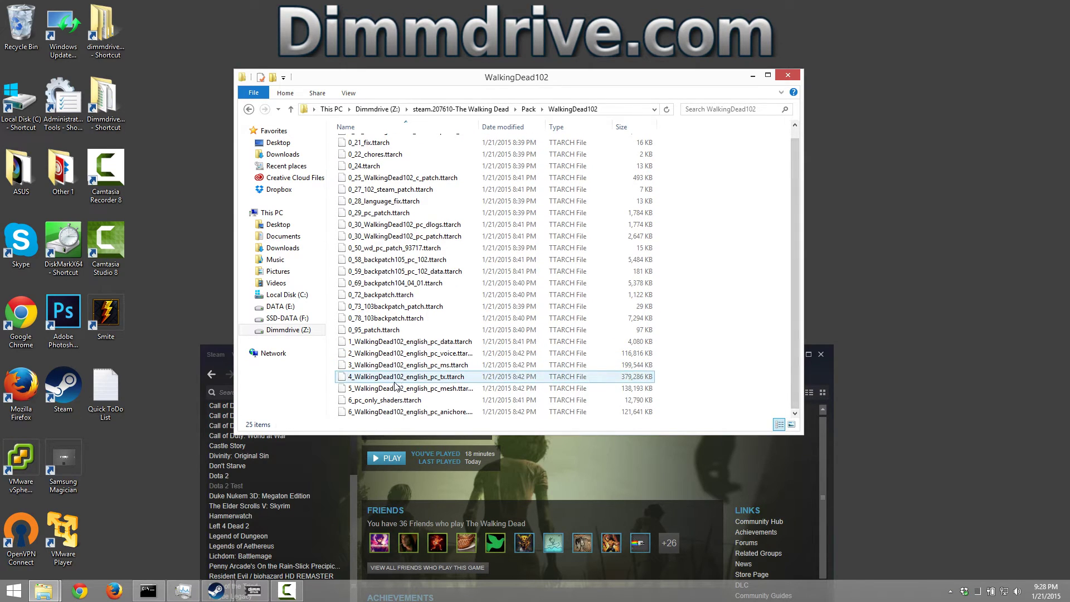
click(445, 381)
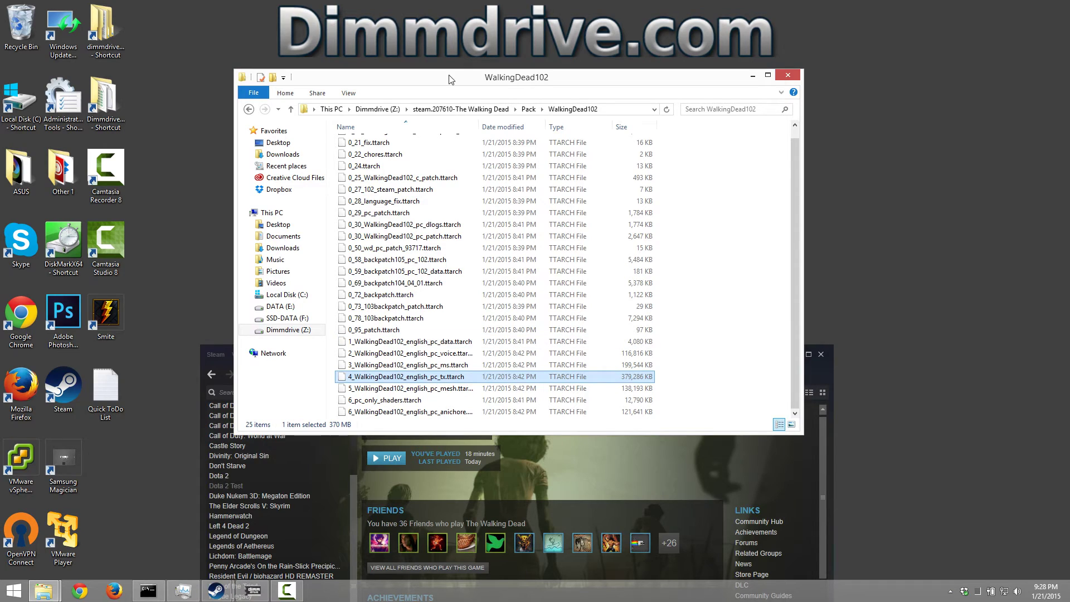
drag(478, 127, 518, 128)
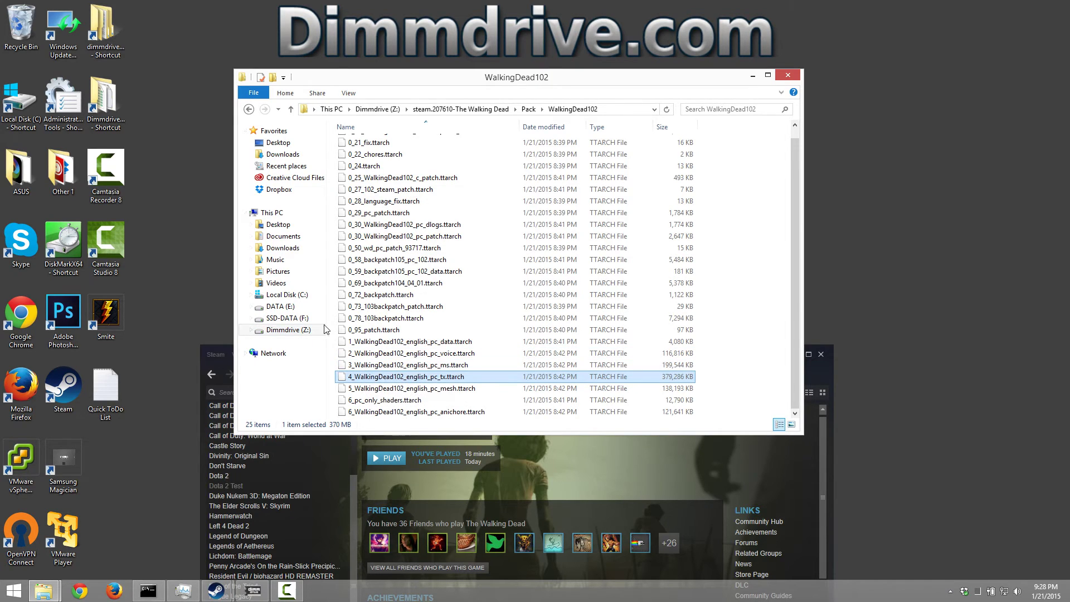
- Move the Steam window up and right, then bring the file window back to front
click(821, 493)
drag(637, 352, 698, 223)
click(634, 88)
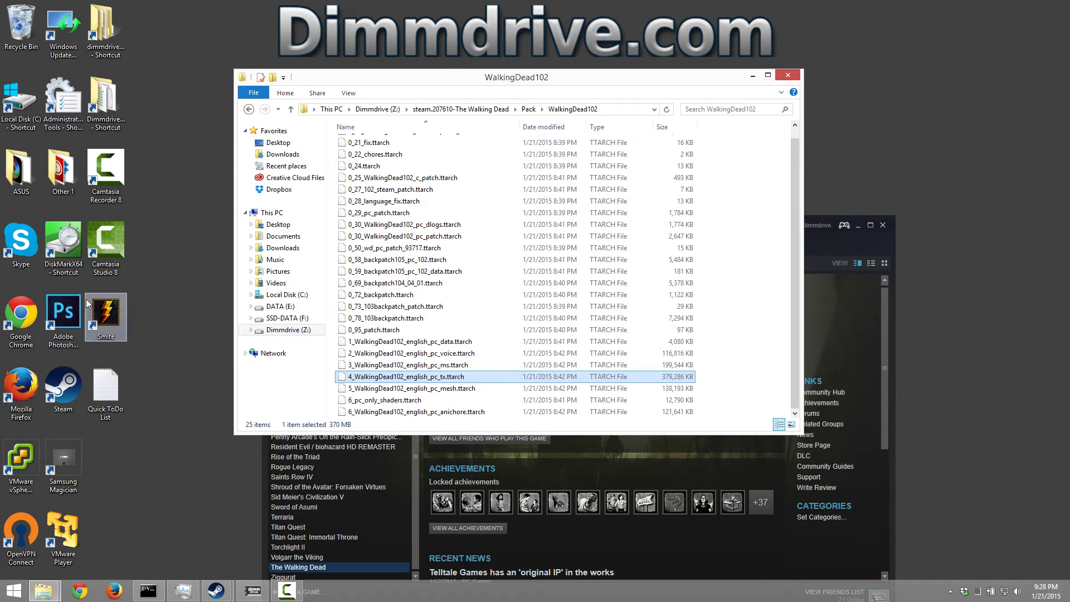
- Run CrystalDiskMark's 100MB sequential test on drive Z:, getting 5093 MB/s read and 6170 MB/s write
click(58, 250)
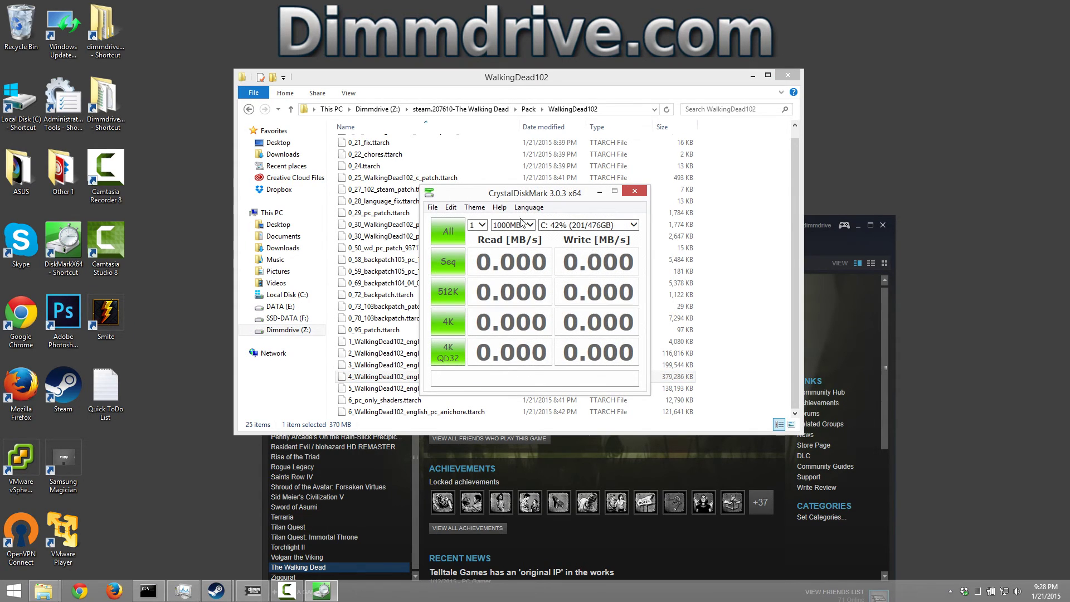
click(551, 226)
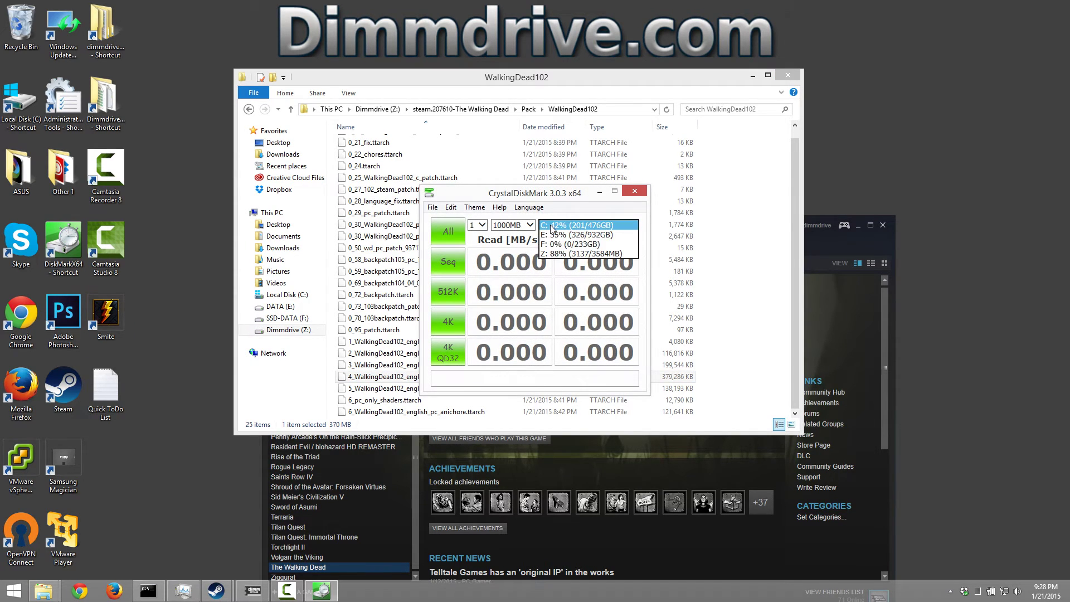
click(555, 254)
click(522, 226)
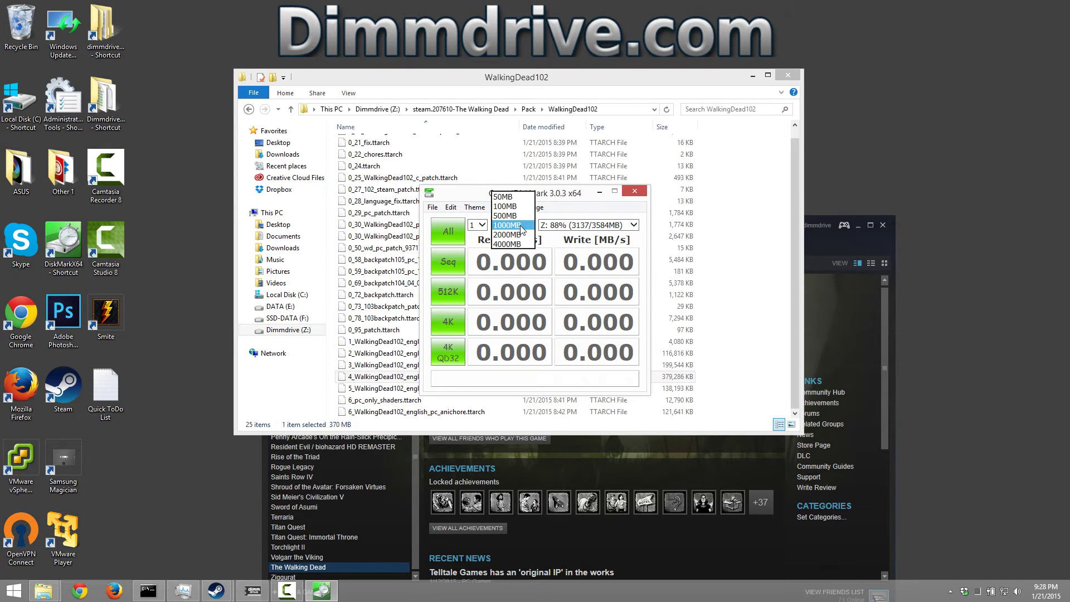
click(504, 206)
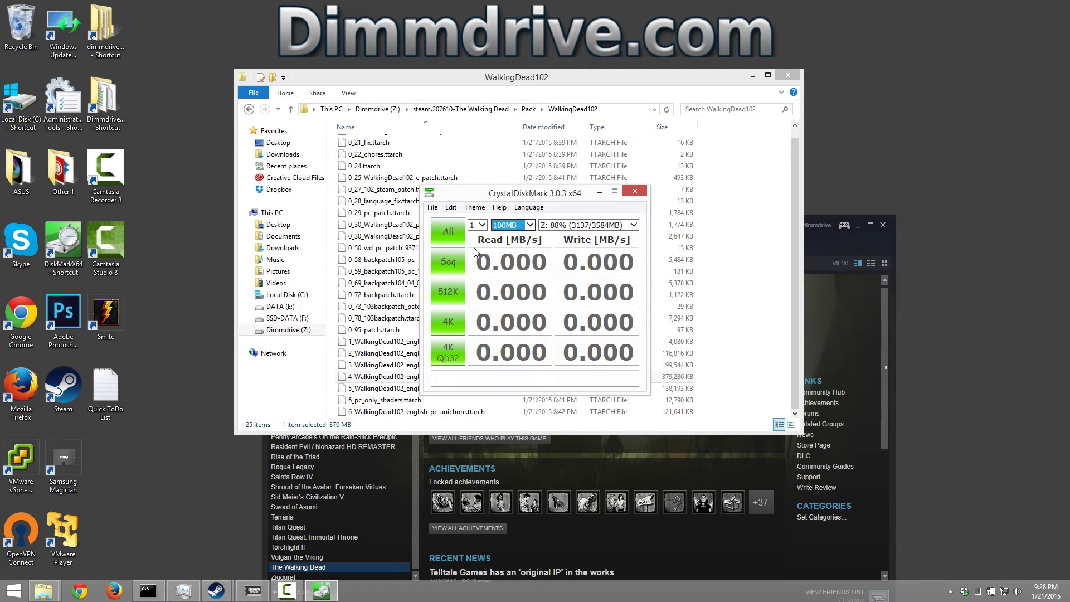
click(446, 265)
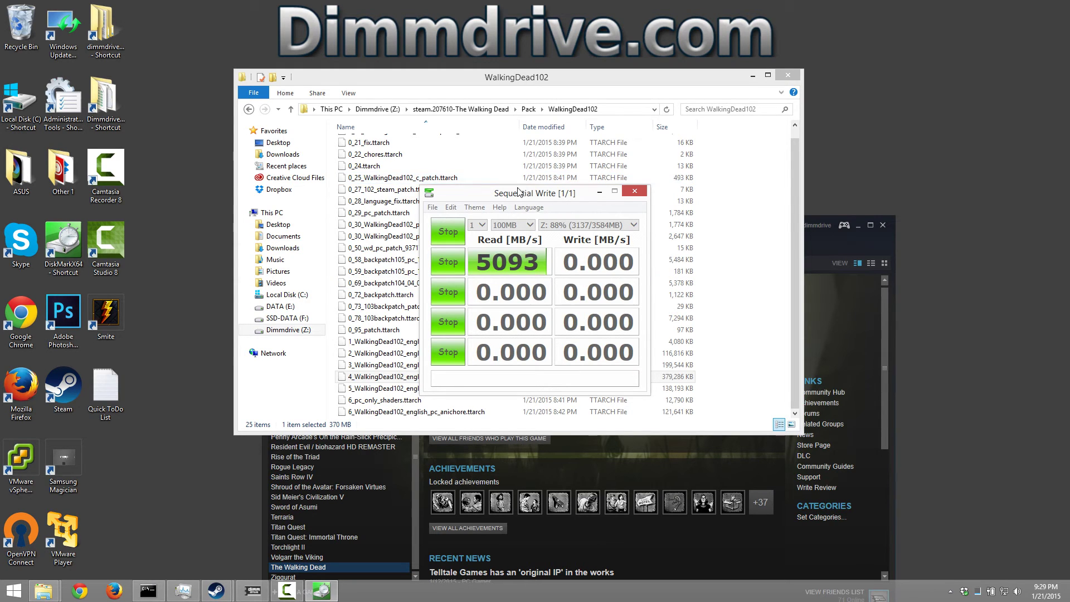
- Move the results window to the upper left and minimize the WalkingDead102 folder window
drag(516, 195, 290, 81)
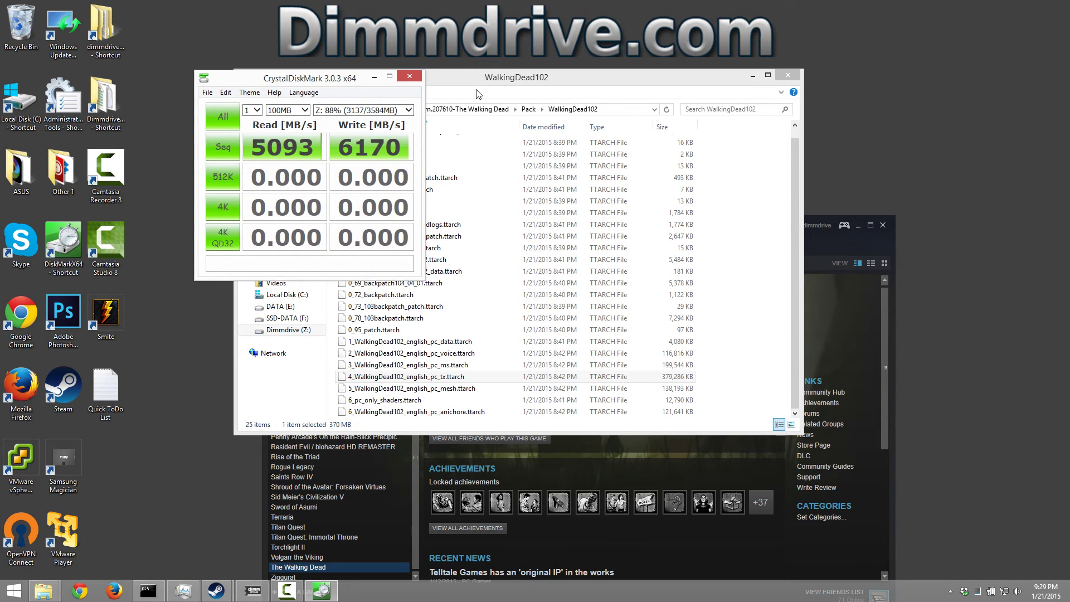
drag(473, 91, 520, 222)
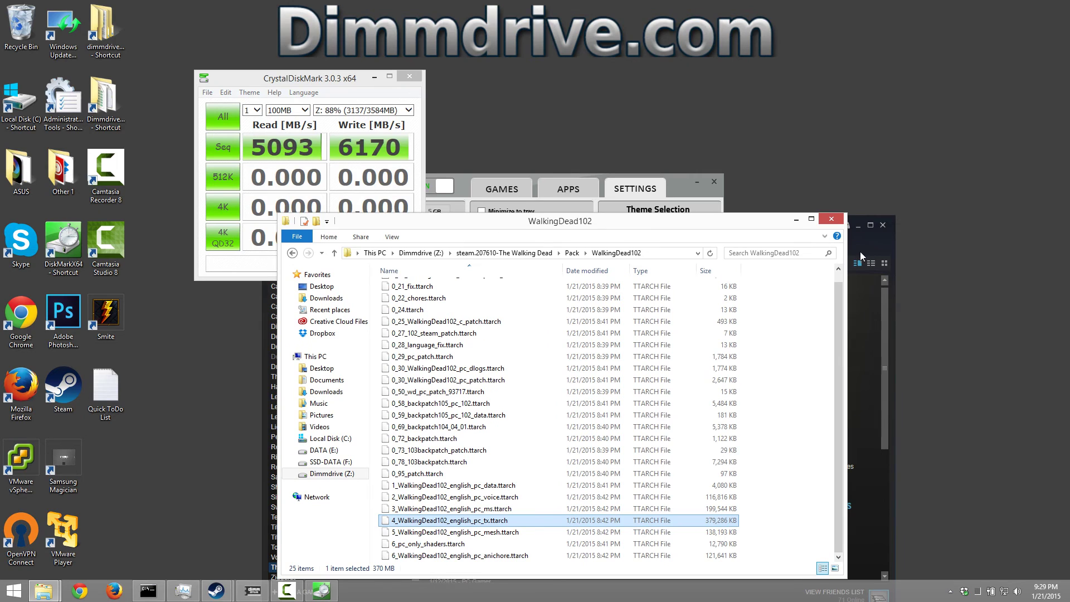
click(798, 207)
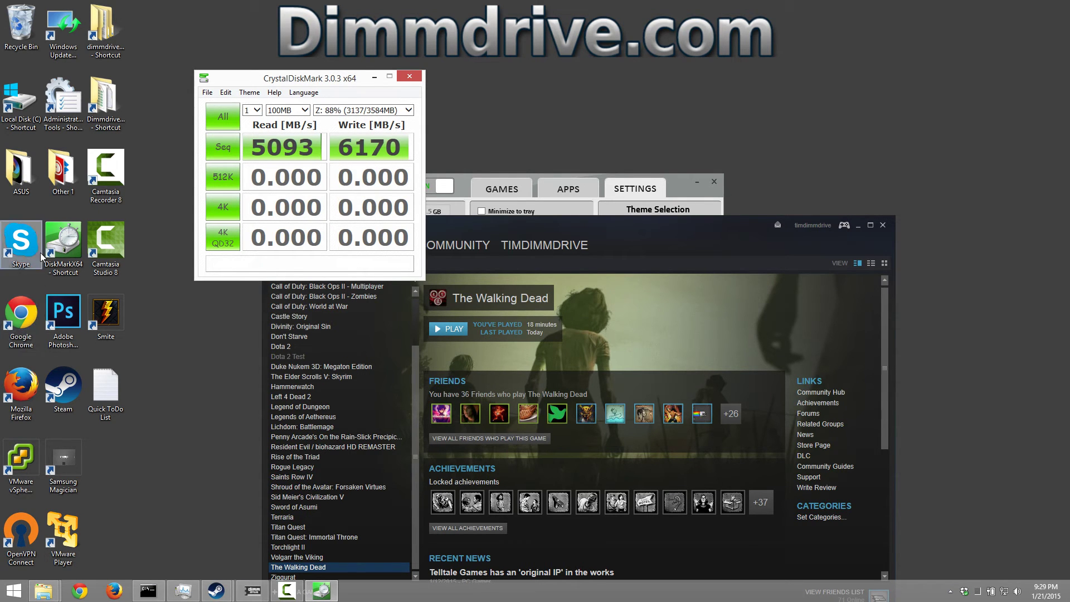
- Run a second 100MB sequential test on drive E:, getting 136.6 MB/s read and 127.3 MB/s write
double_click(67, 241)
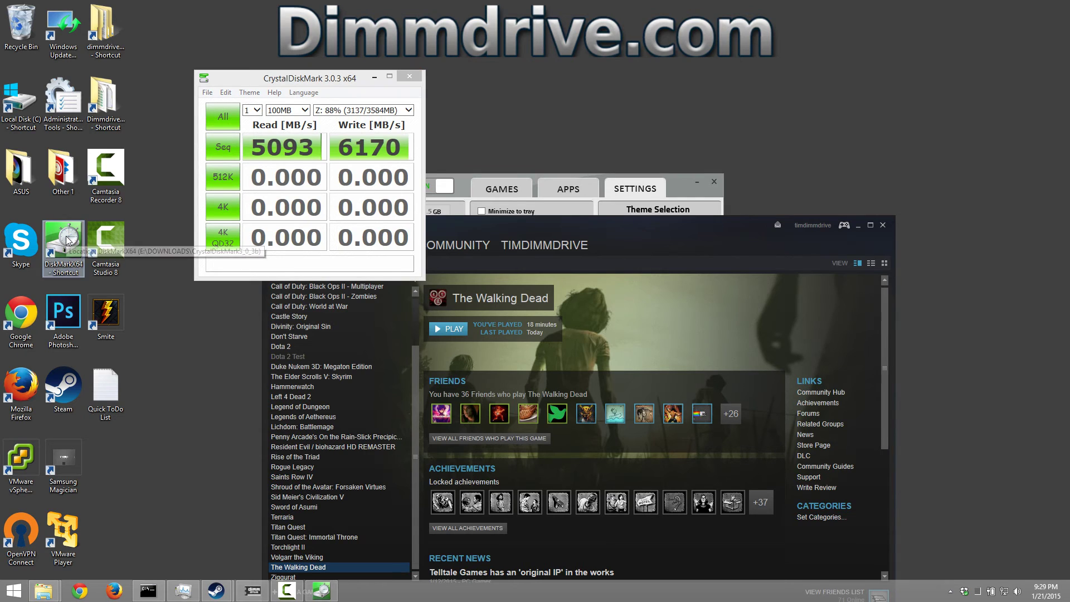
drag(564, 202, 603, 83)
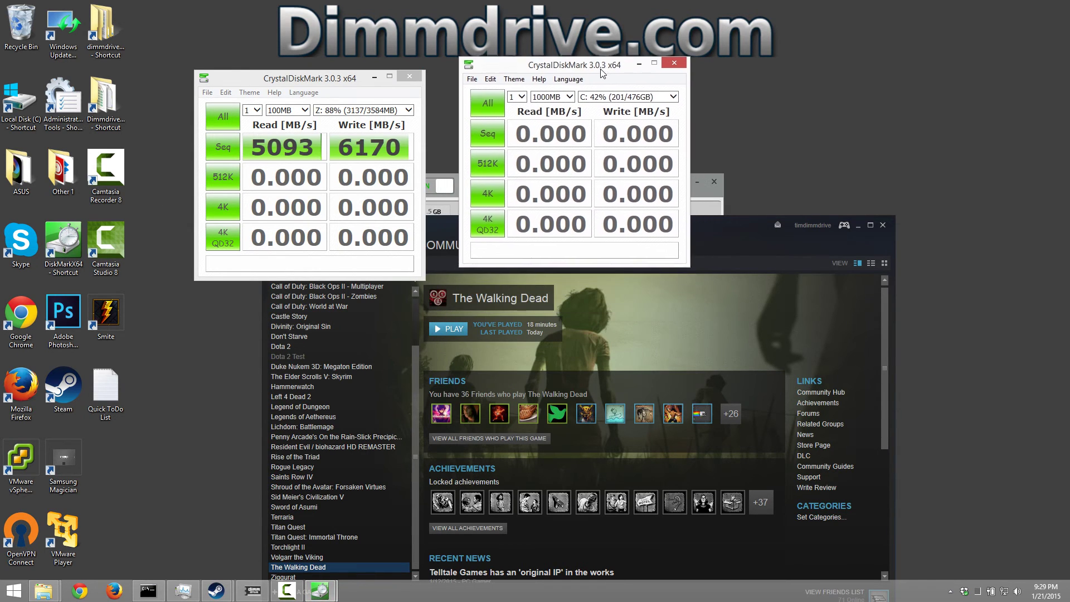
click(593, 109)
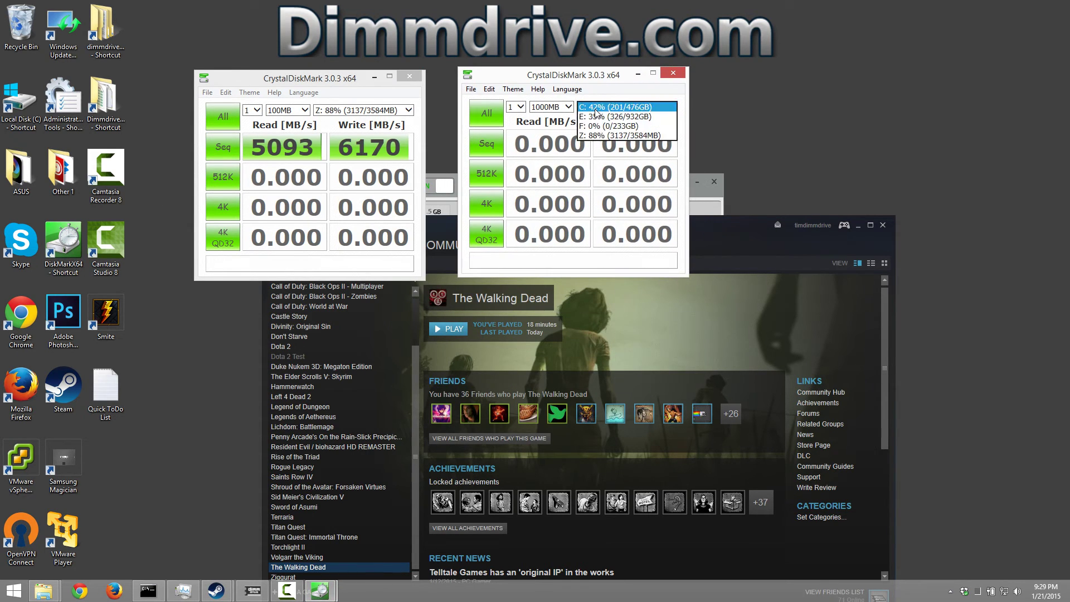
click(596, 117)
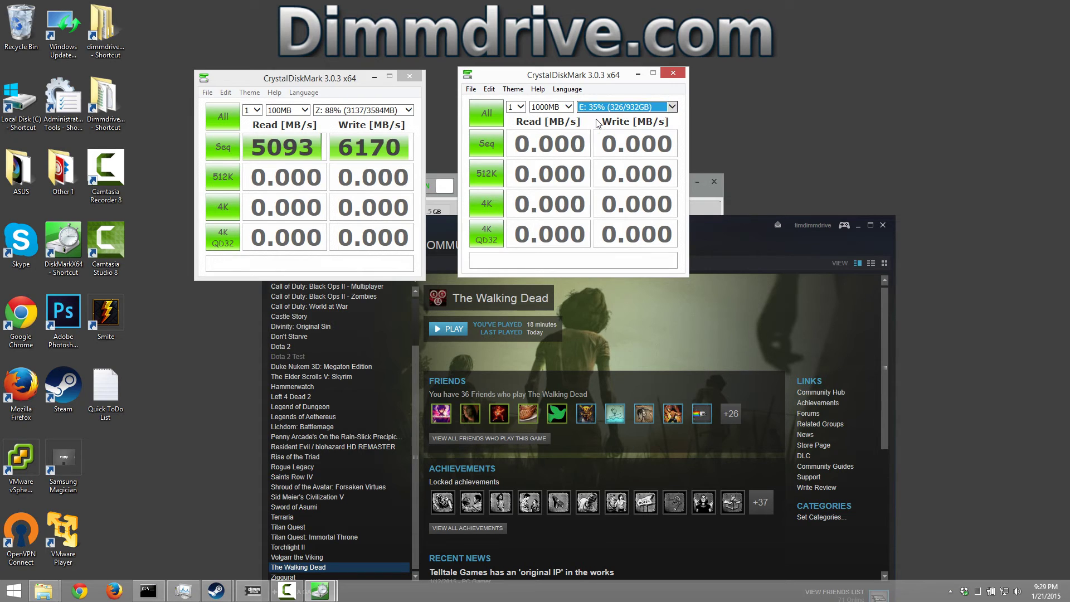
click(550, 106)
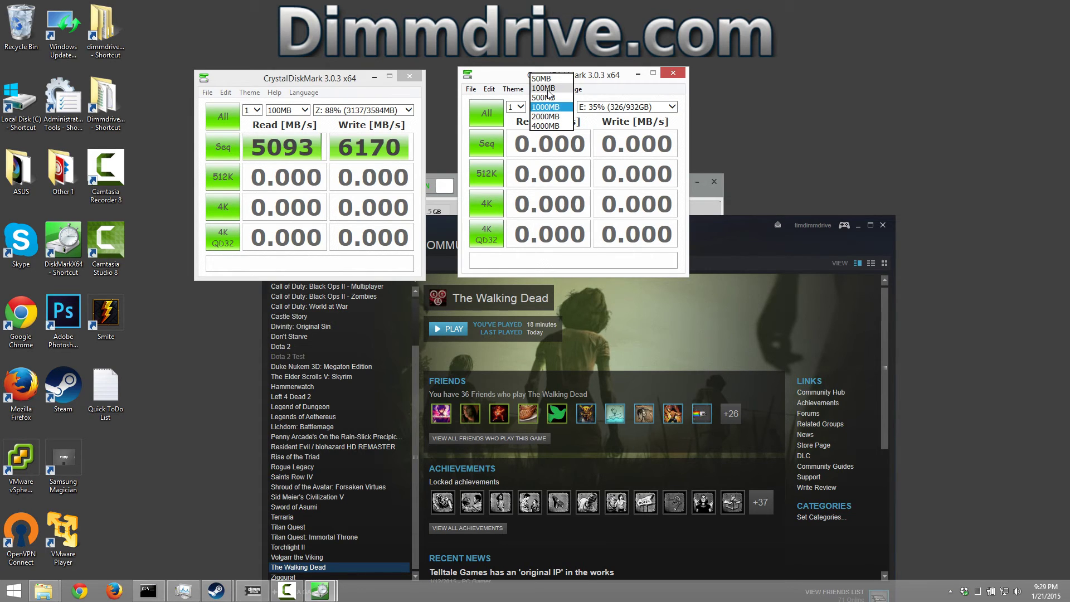
click(547, 89)
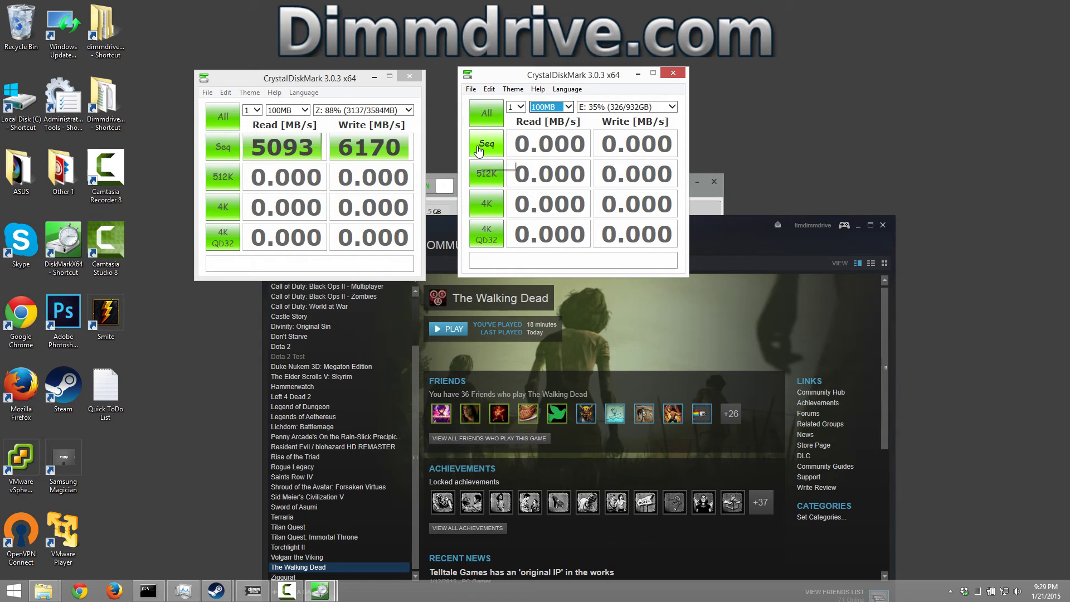
click(479, 148)
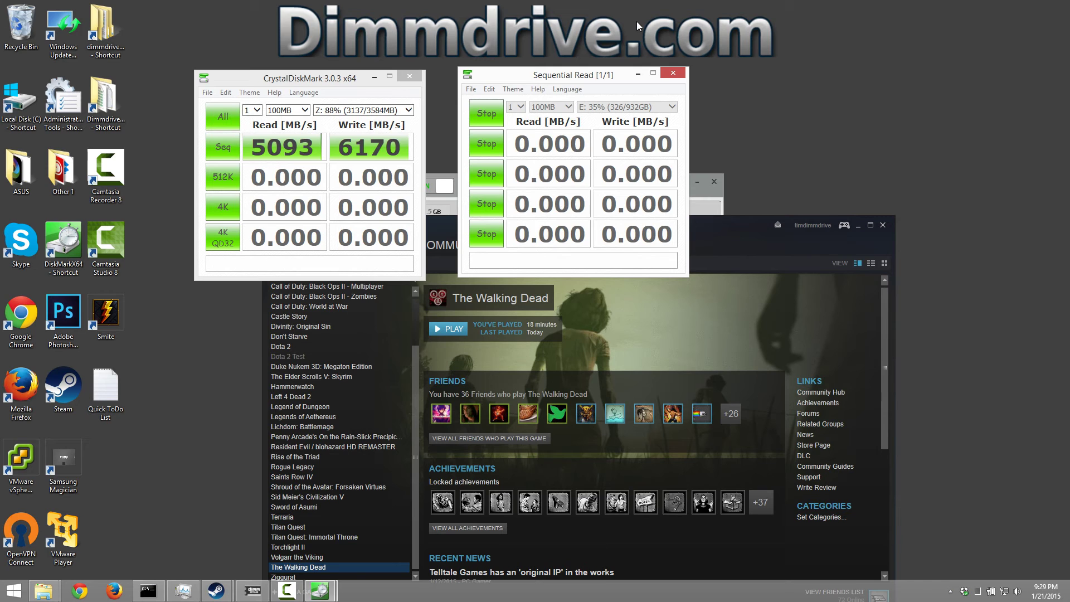
- Place the E: benchmark window to the right of the Z: results
drag(617, 78, 756, 79)
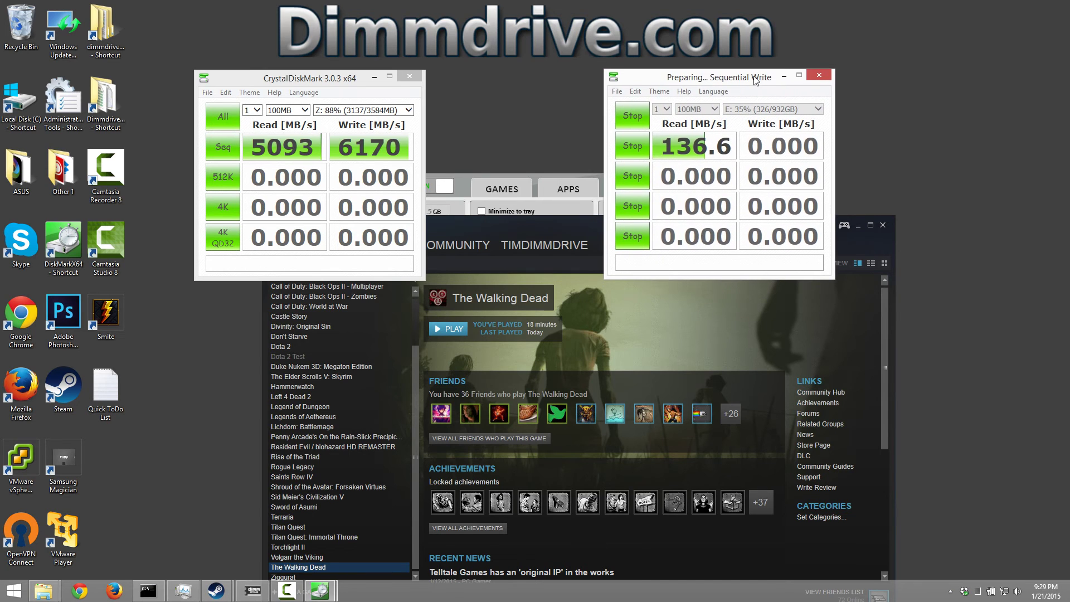
drag(348, 80, 316, 83)
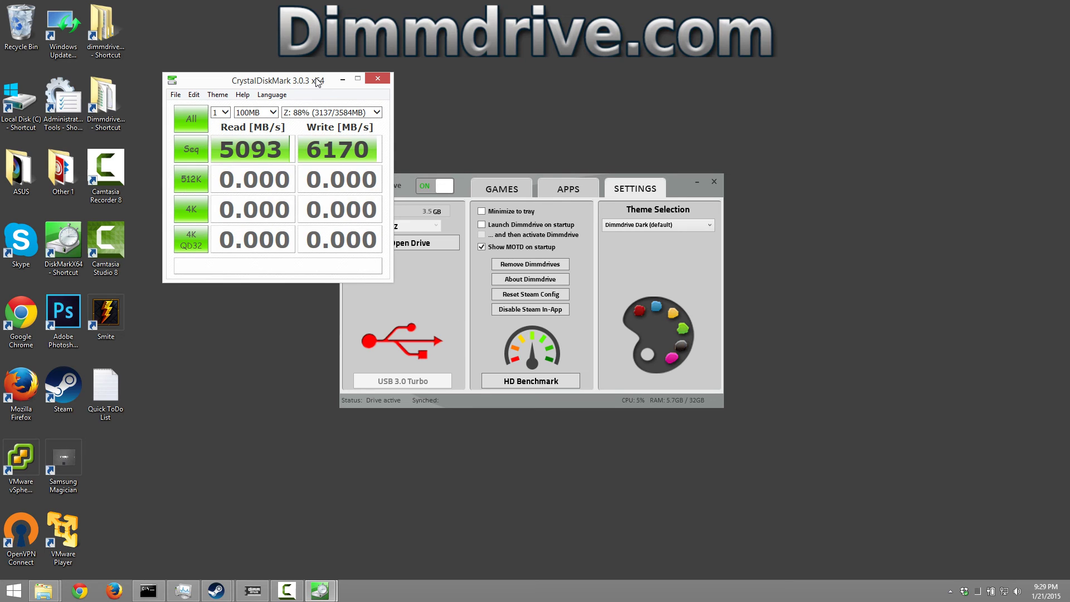
mouse_move(328, 586)
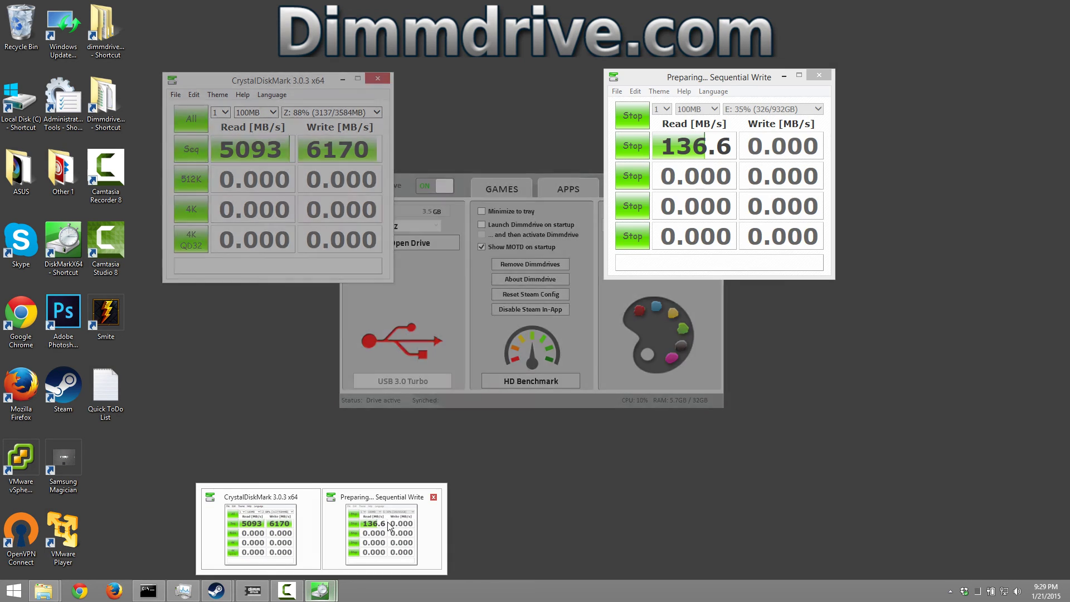
click(389, 517)
drag(739, 84, 794, 92)
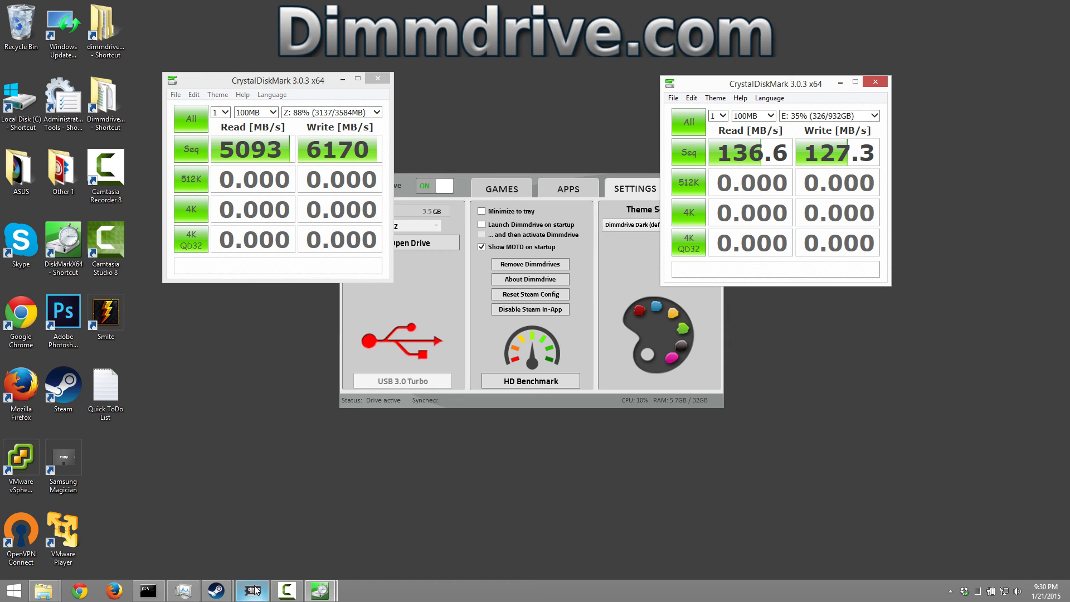
mouse_move(219, 590)
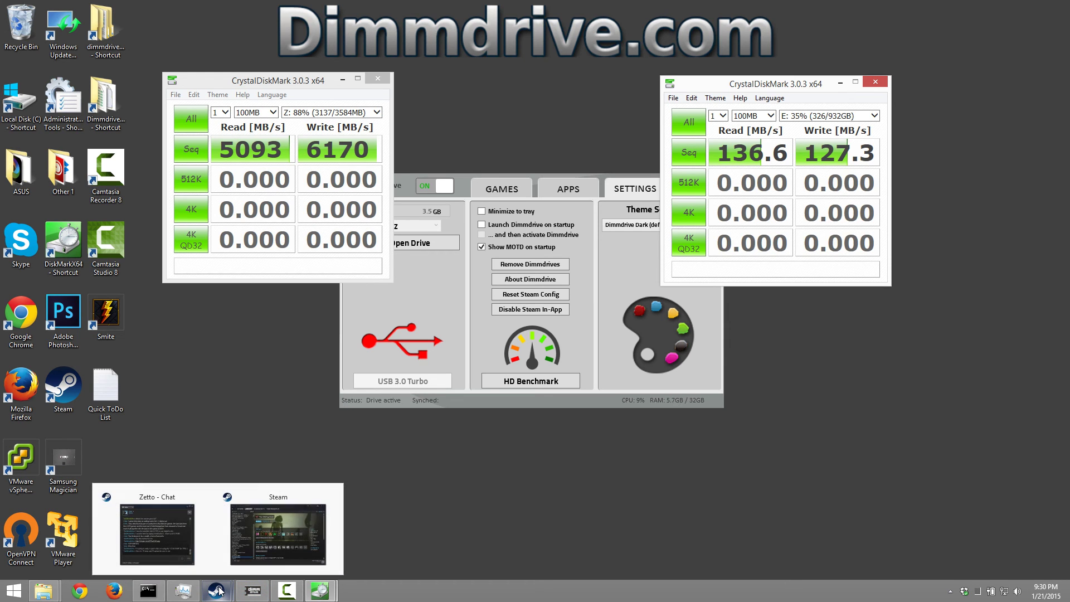
click(271, 533)
drag(616, 229, 576, 117)
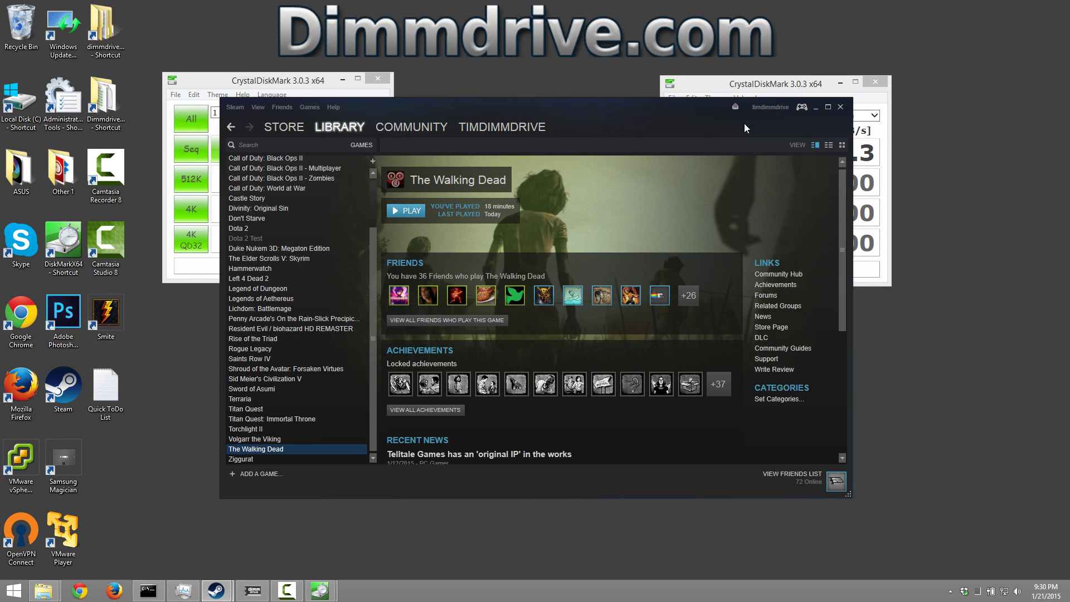
- Minimize Steam, show Dimmdrive's games list with The Walking Dead enabled, and move it lower
click(817, 107)
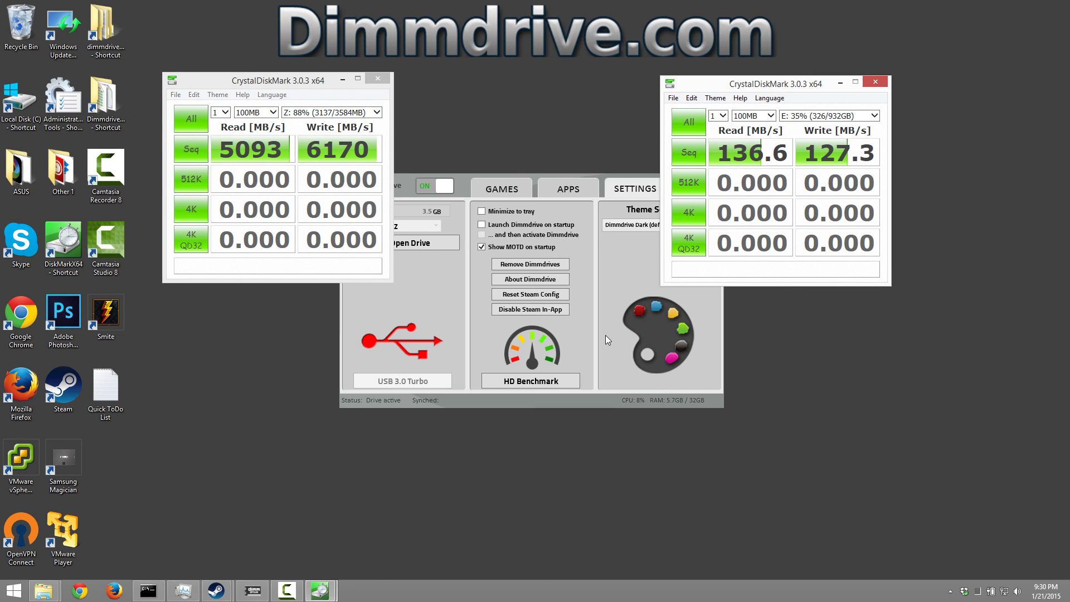
click(488, 184)
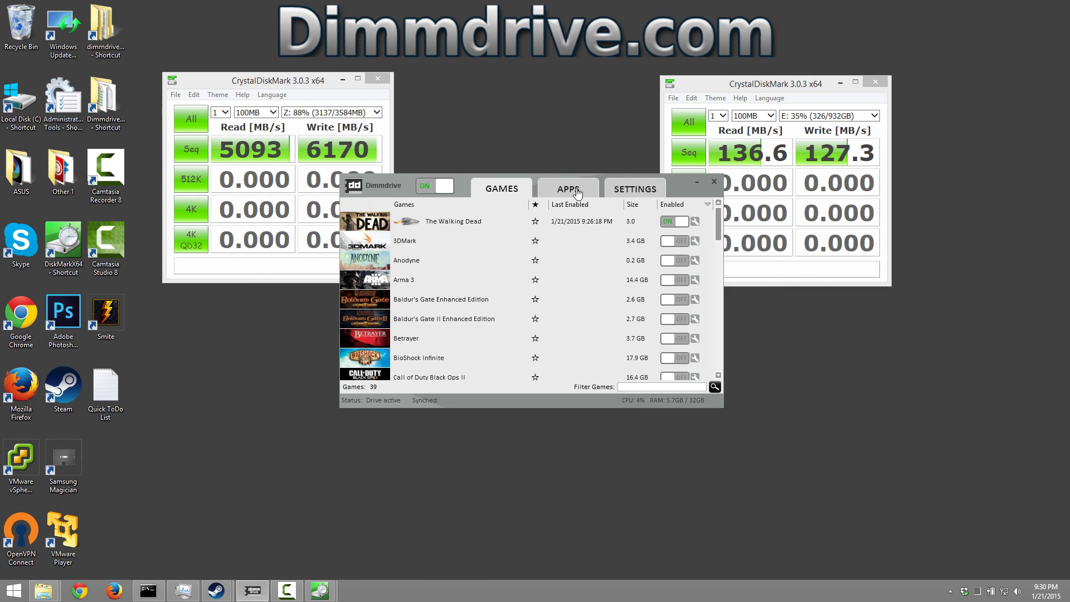
drag(392, 185, 380, 292)
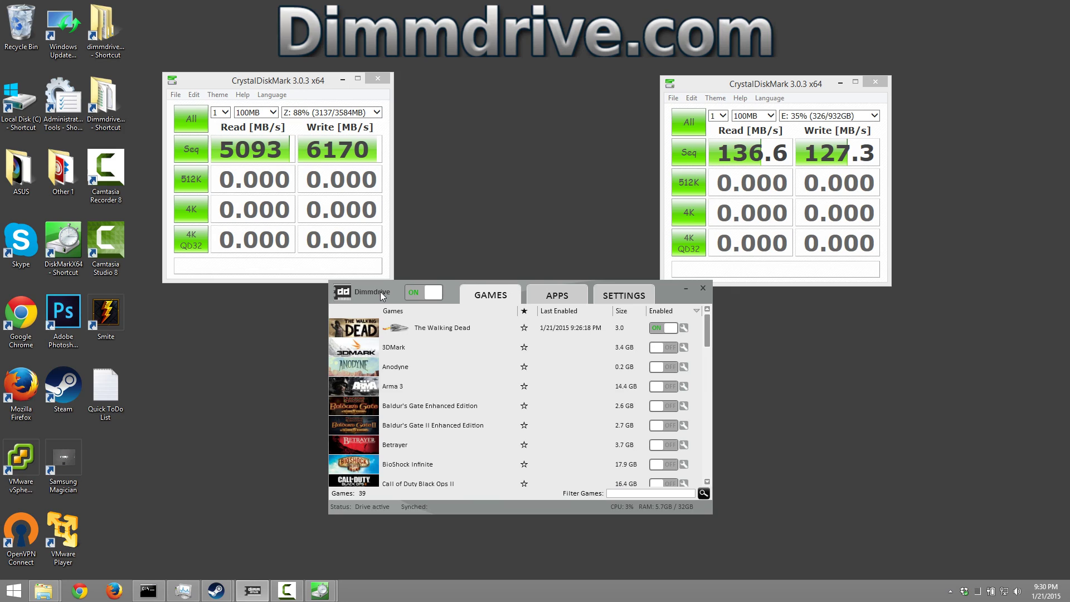